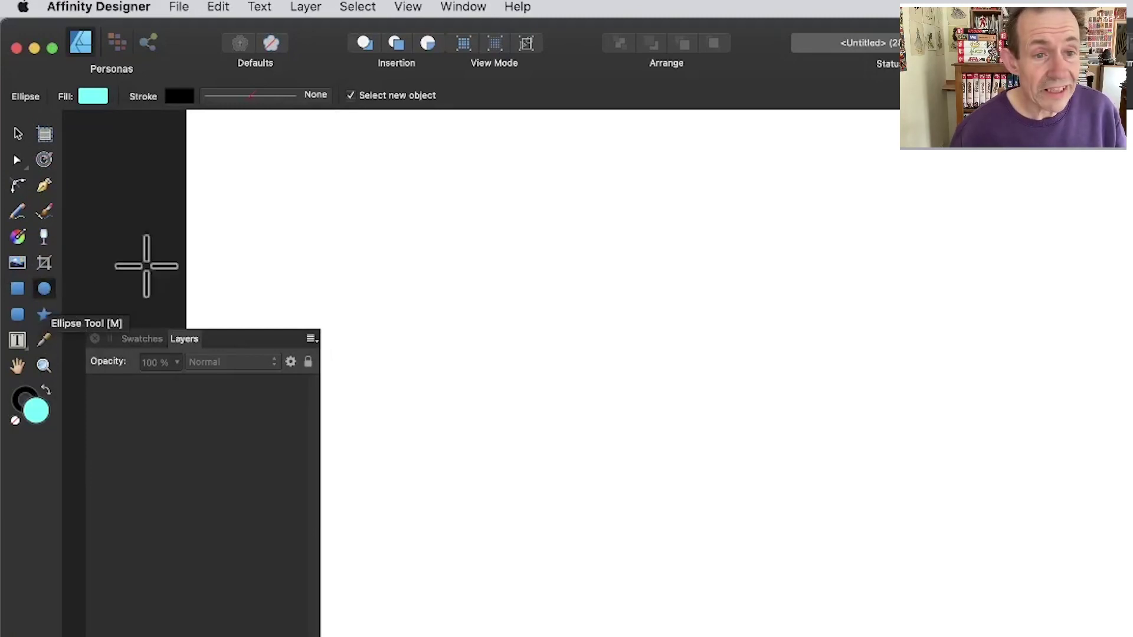
Step: Draw a large cyan circle and a smaller circle at its upper left, and fill the smaller one with red
drag(416, 140, 857, 567)
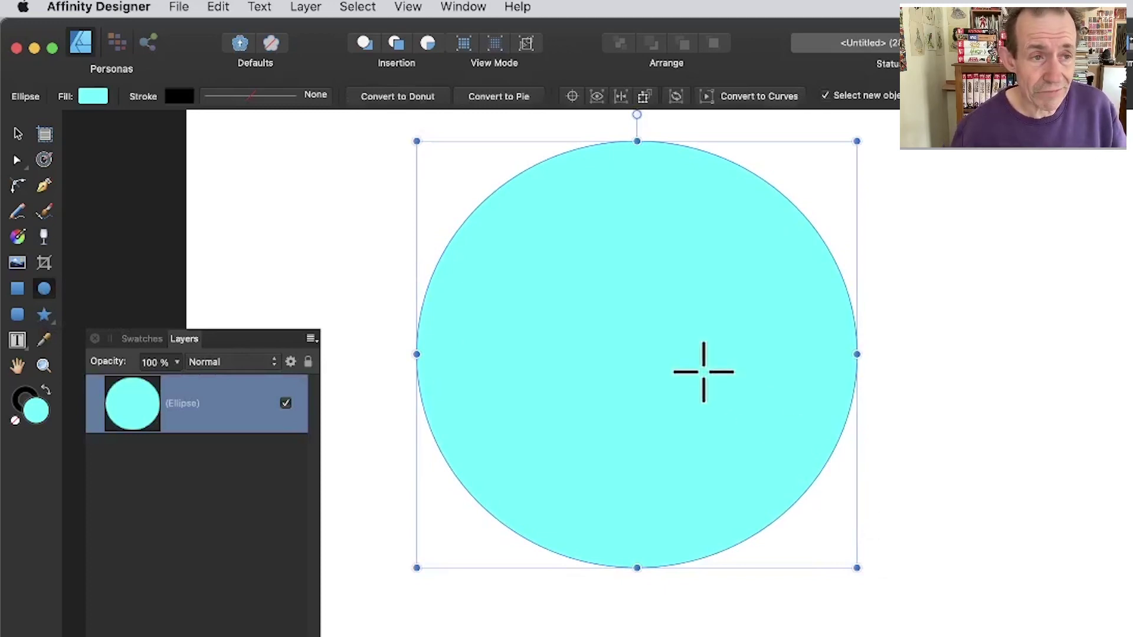
drag(321, 171, 431, 277)
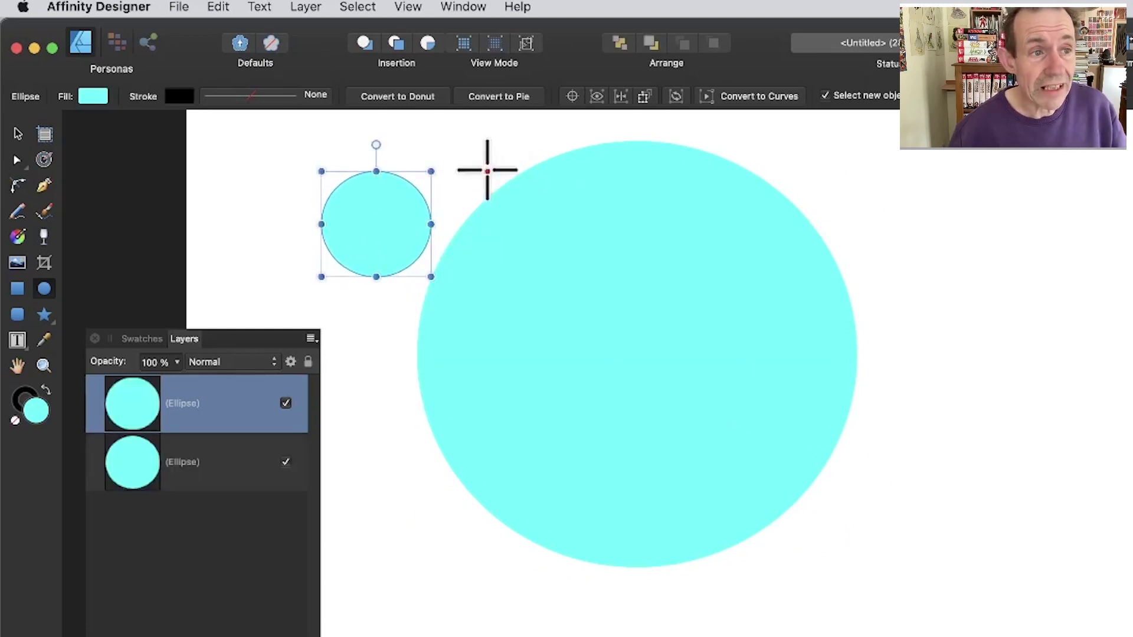
click(95, 99)
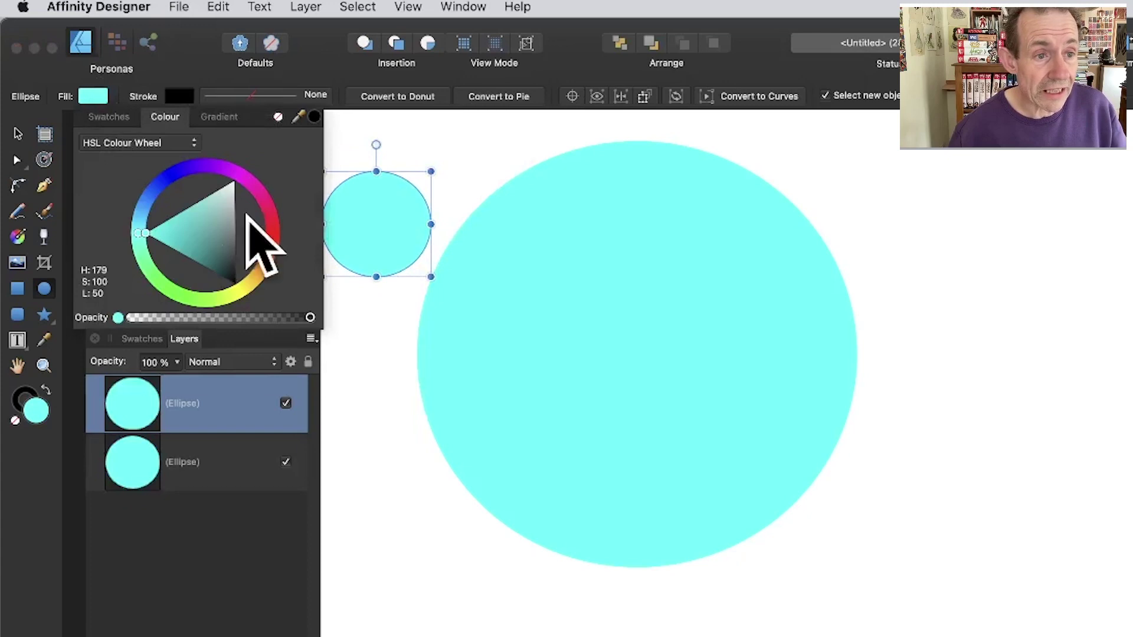
click(267, 223)
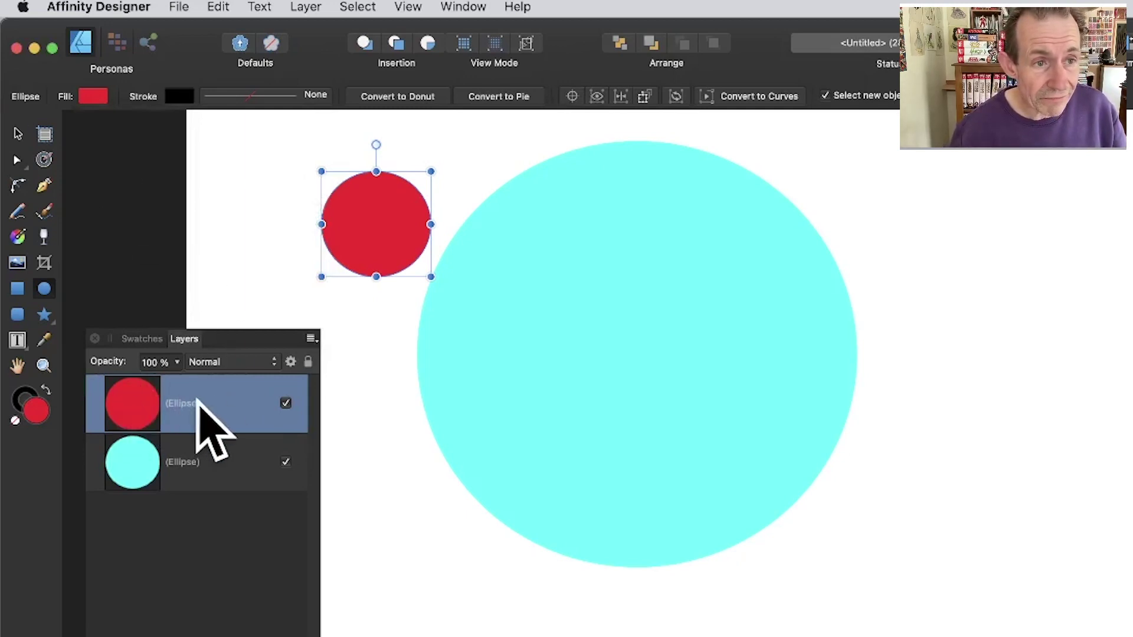
Step: Select both circles and combine them with Create Compound
click(16, 132)
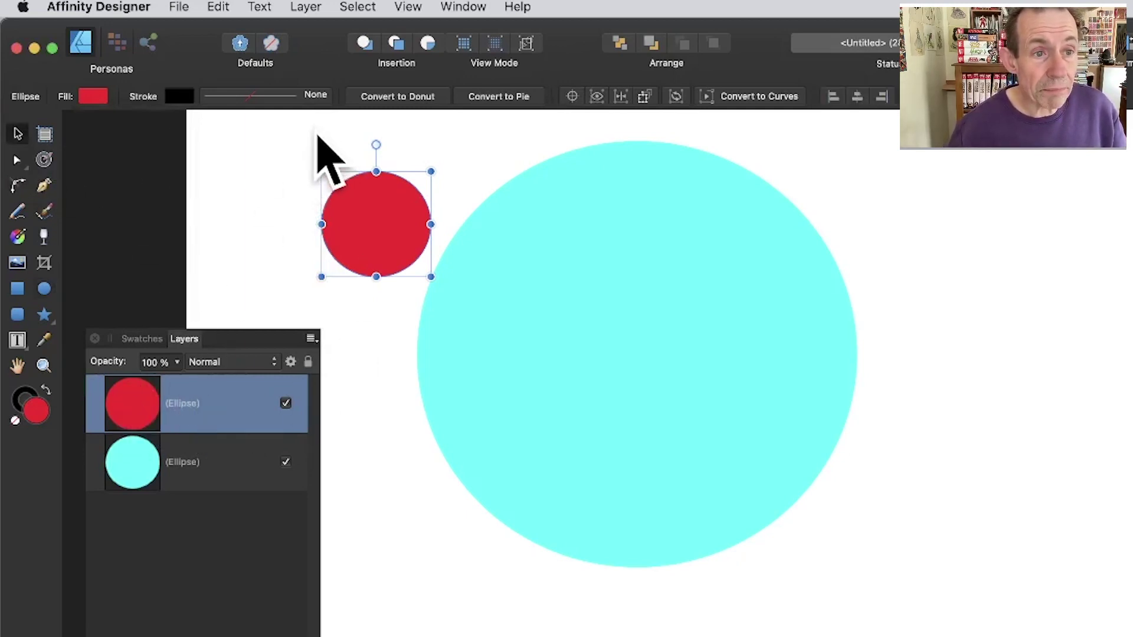
drag(302, 114, 991, 613)
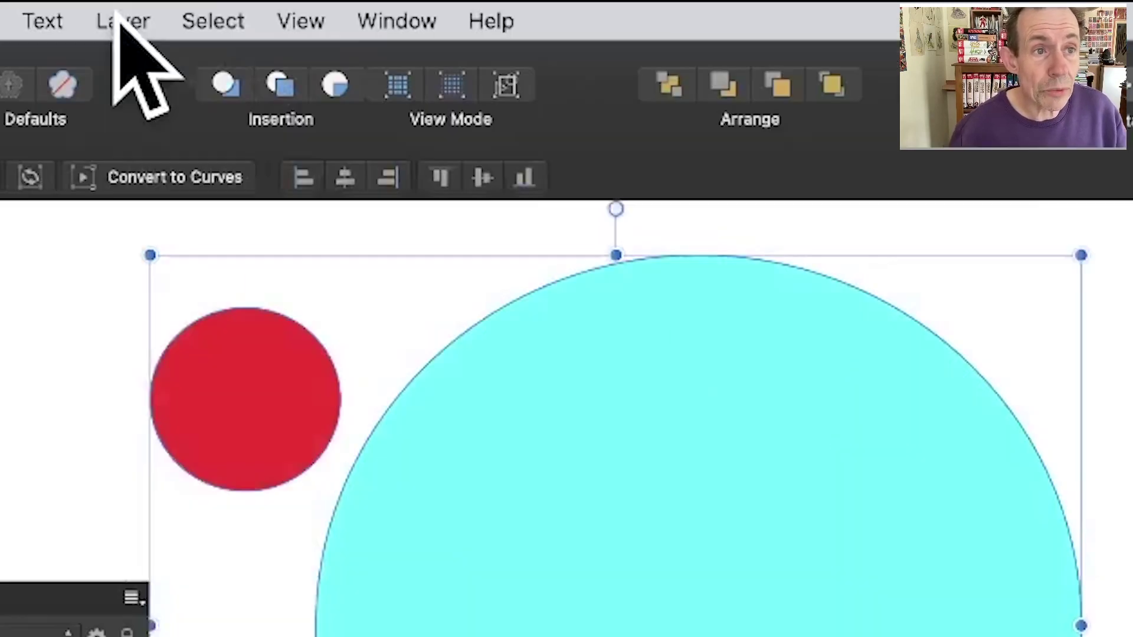
click(302, 7)
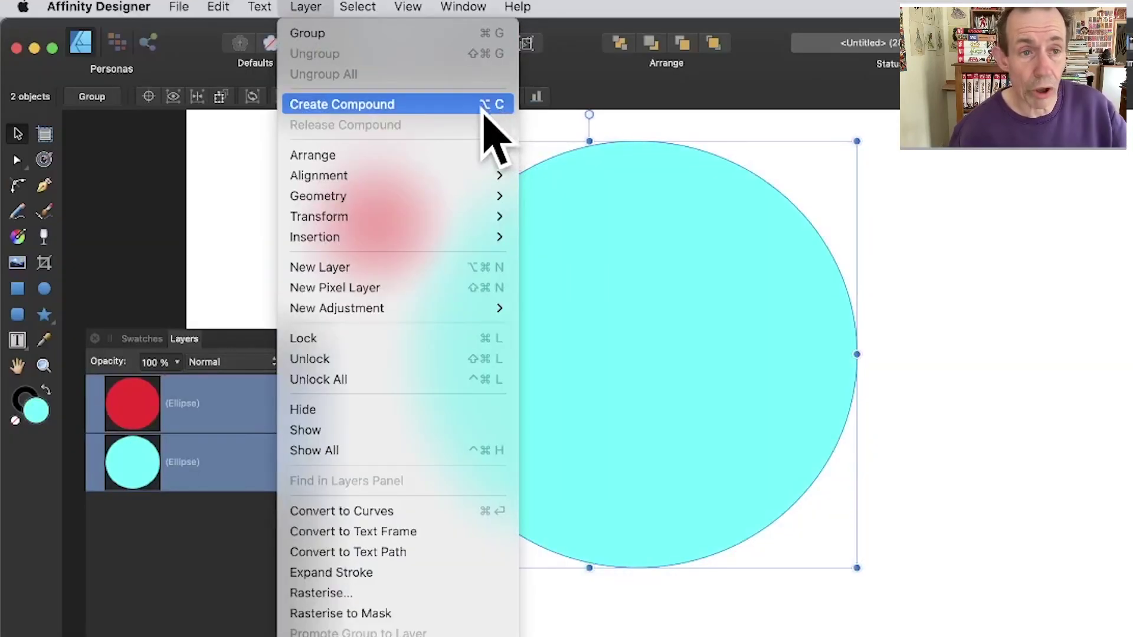
click(371, 105)
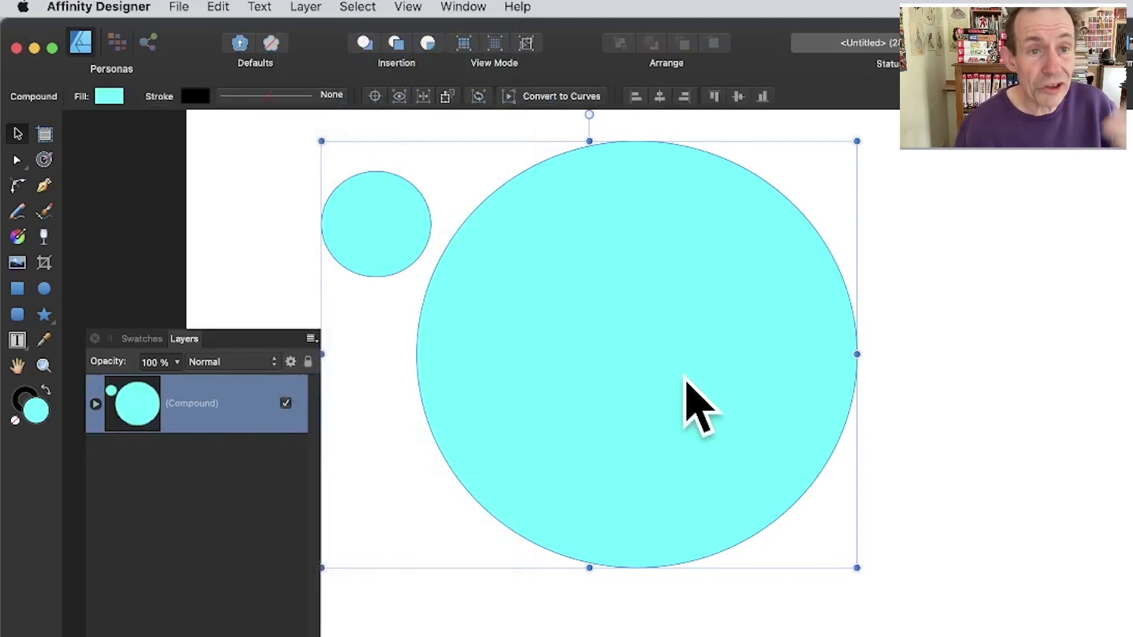
Step: Expand the compound layer and inspect its small and large ellipses one after the other
click(96, 405)
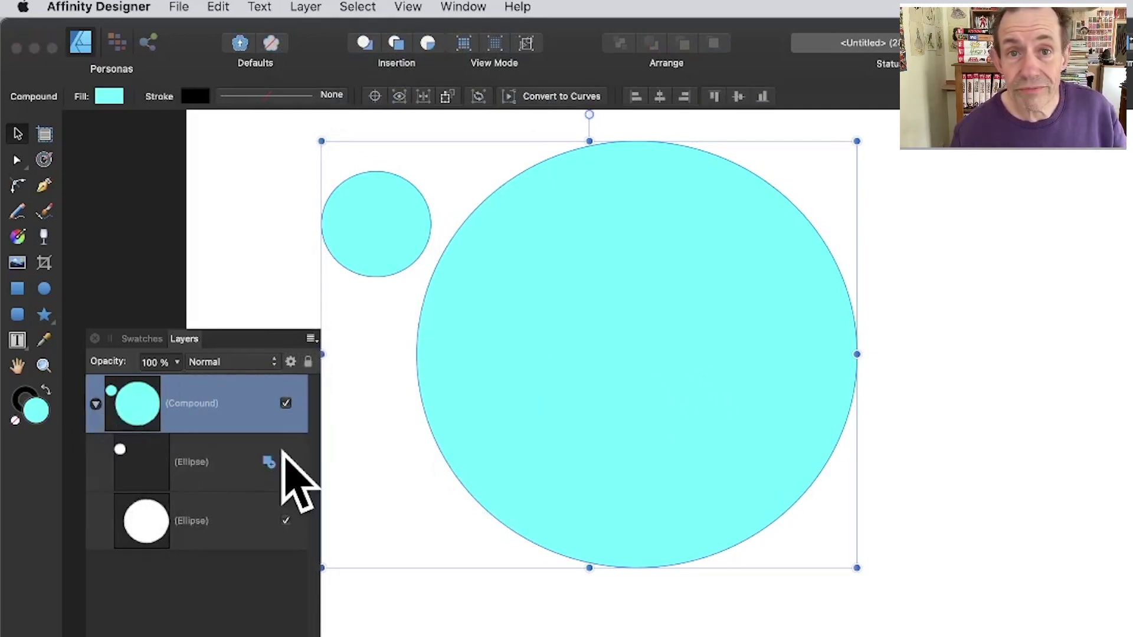
click(129, 456)
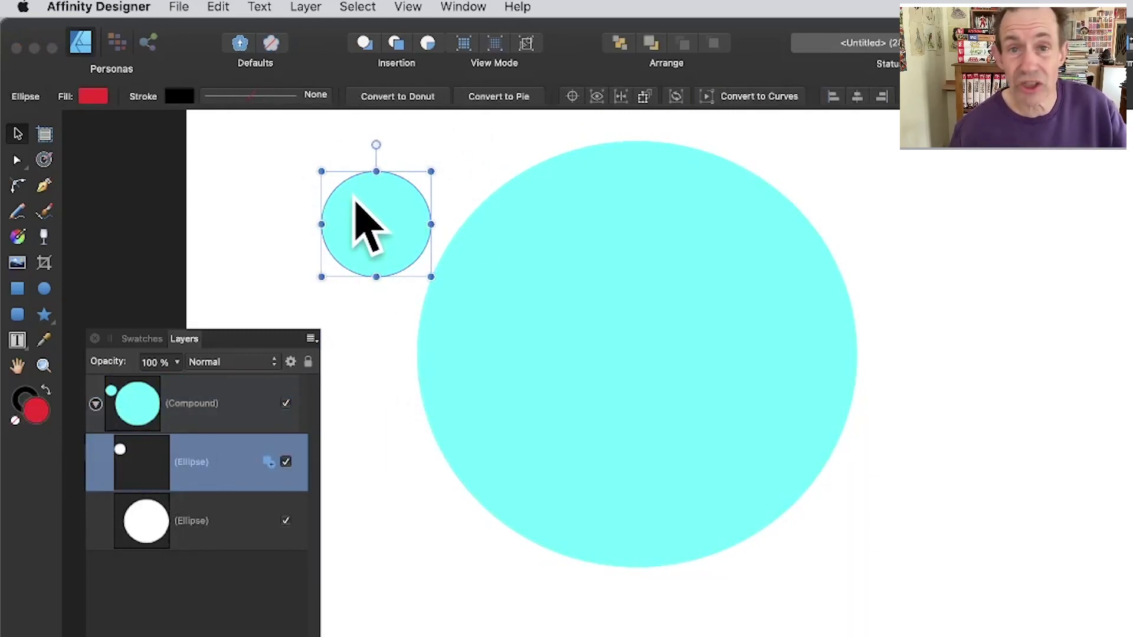
click(133, 510)
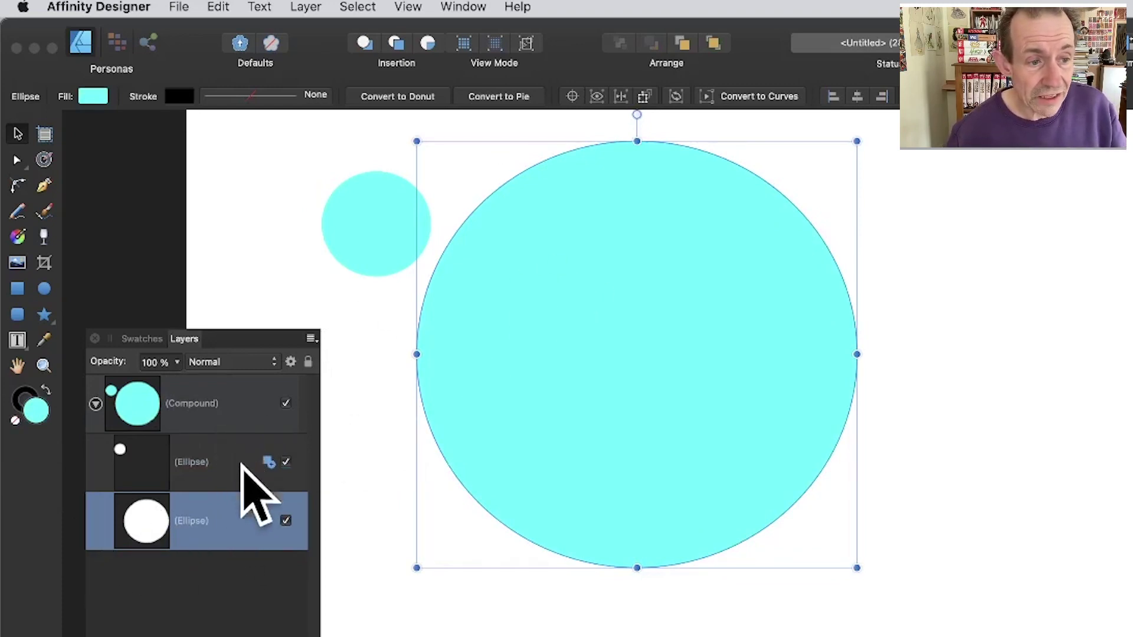
Step: Enlarge the compound's small ellipse and move it so it overlaps the upper-left part of the large circle
click(220, 464)
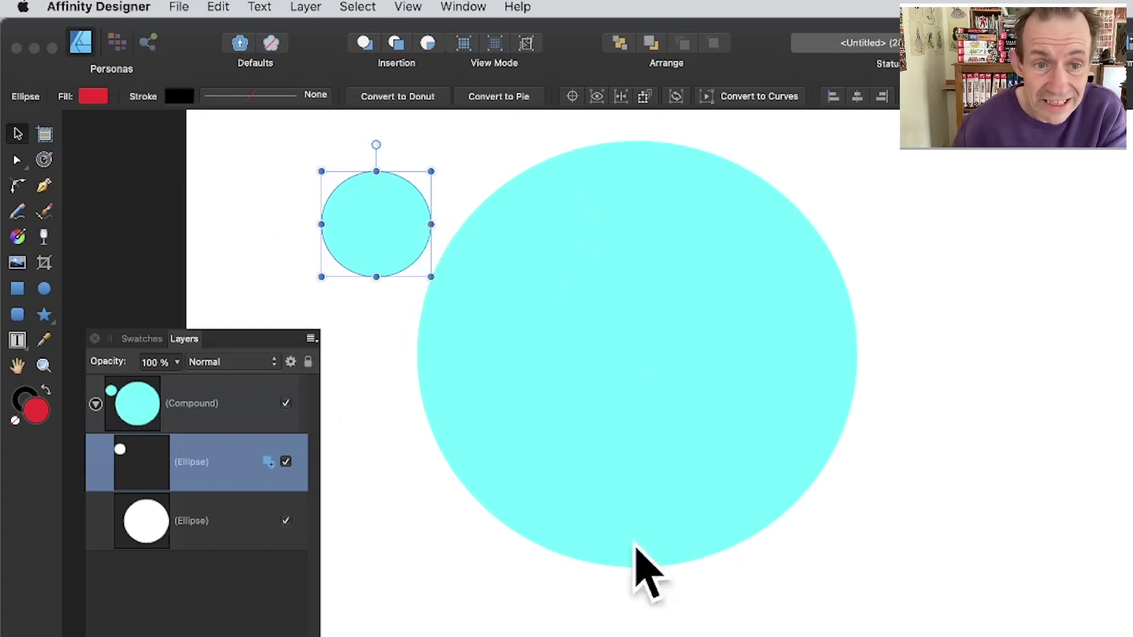
drag(373, 201, 323, 190)
drag(375, 257, 518, 408)
drag(441, 311, 479, 322)
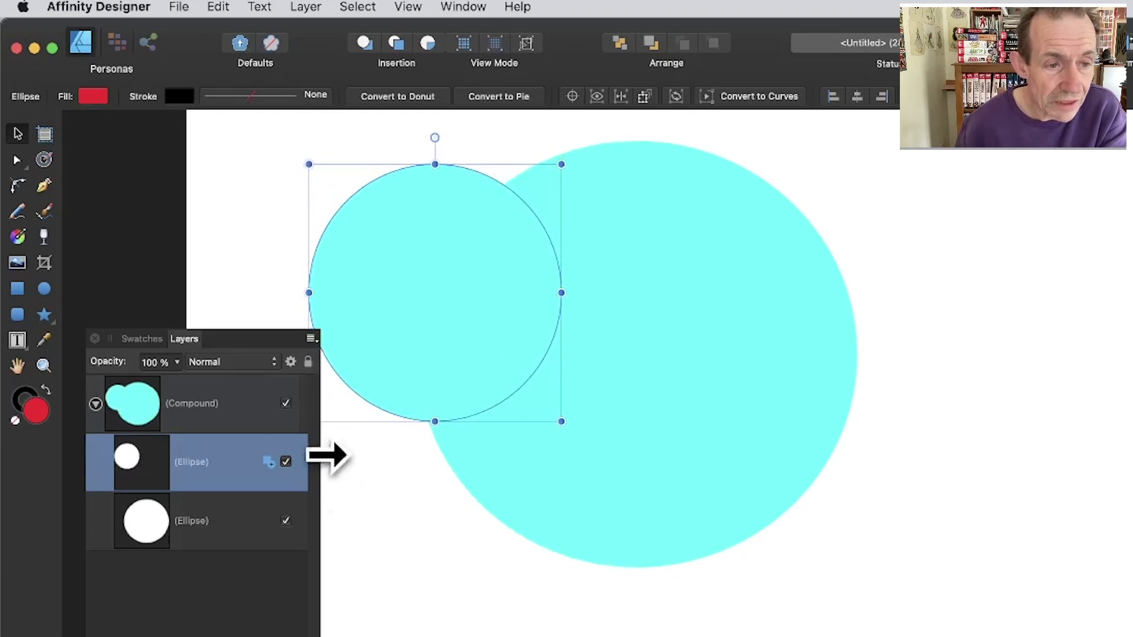
Step: Set the small ellipse's compound operation to Subtract, and shrink it to about 140 px wide over the large circle's upper-left edge
click(269, 460)
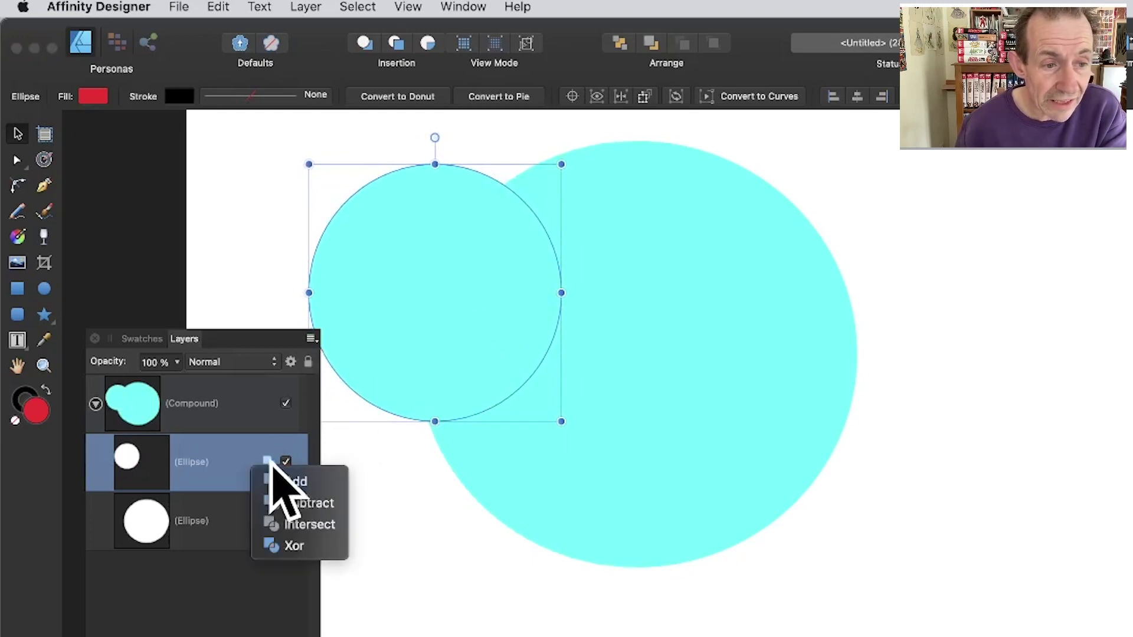
click(324, 504)
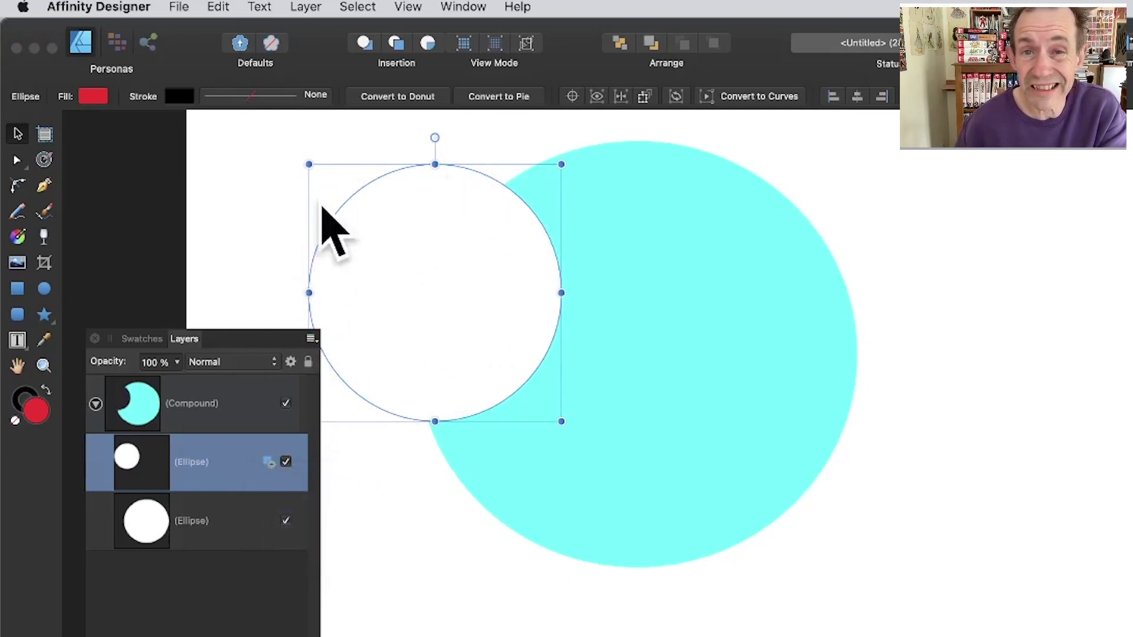
drag(450, 223, 521, 248)
drag(617, 430, 539, 354)
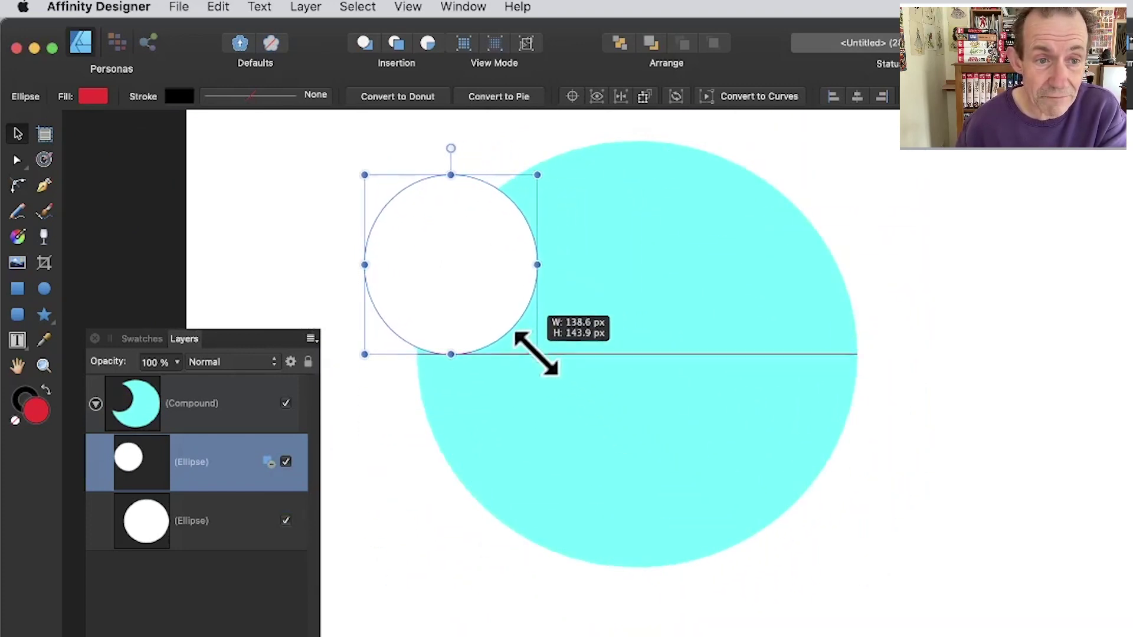
click(380, 450)
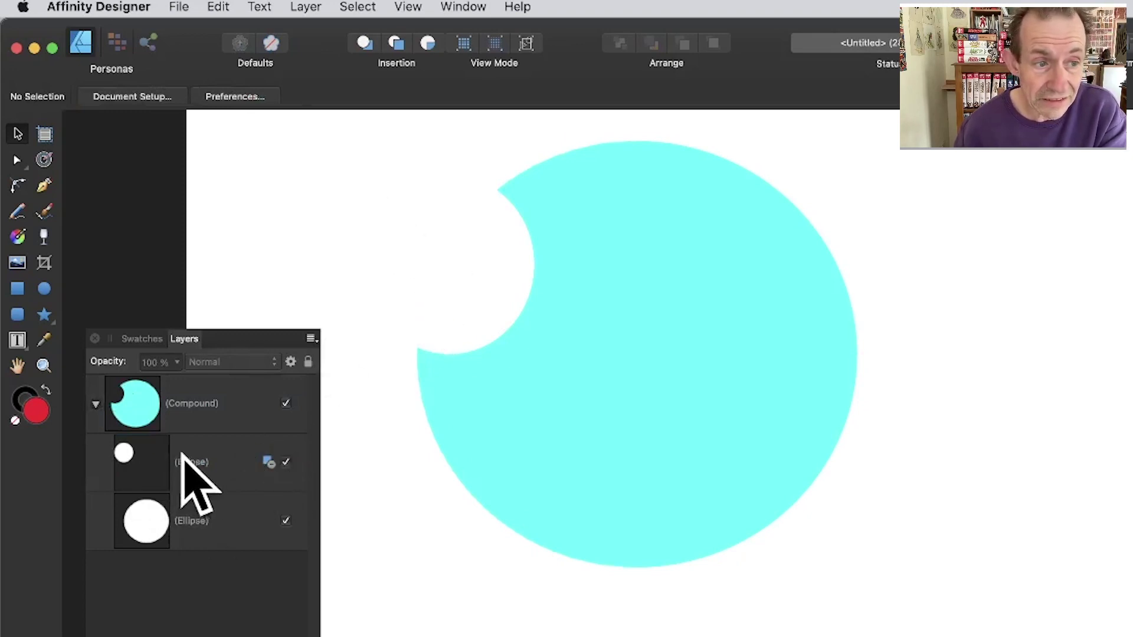
Step: Enlarge the subtracting ellipse and reposition it over the large circle's left half to leave a crescent
click(136, 455)
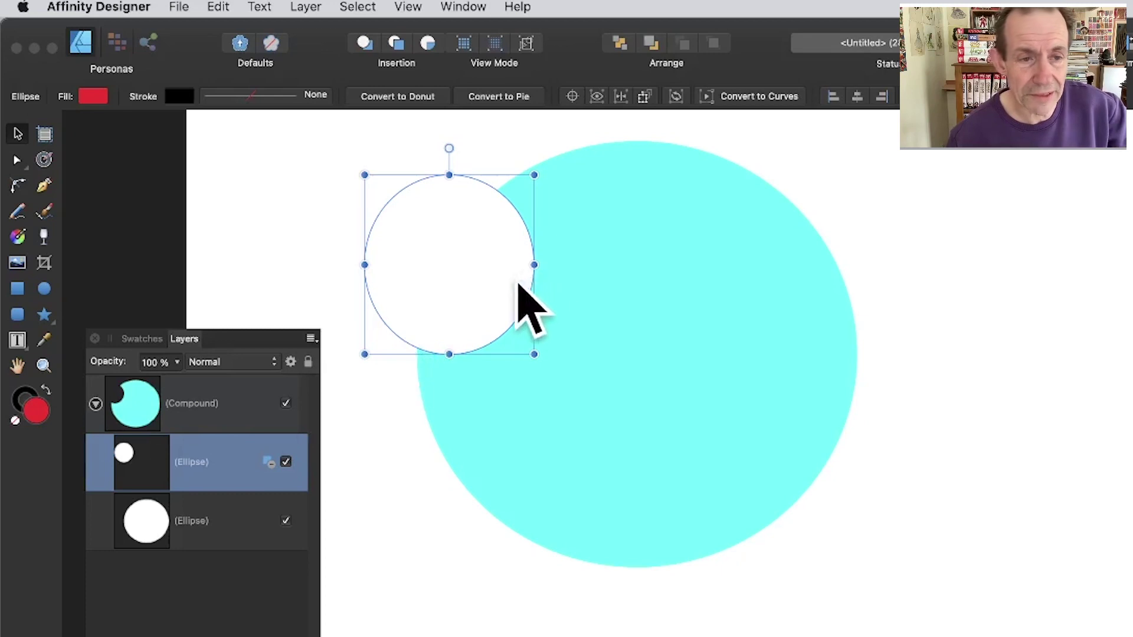
drag(506, 282, 410, 336)
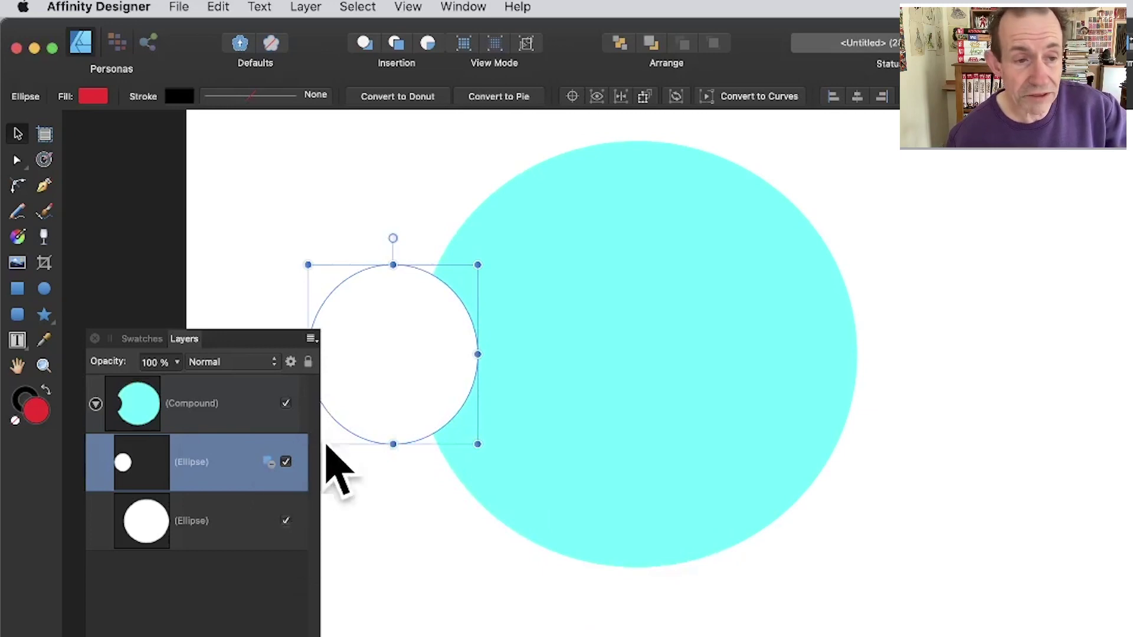
drag(478, 444, 673, 636)
drag(587, 577, 500, 450)
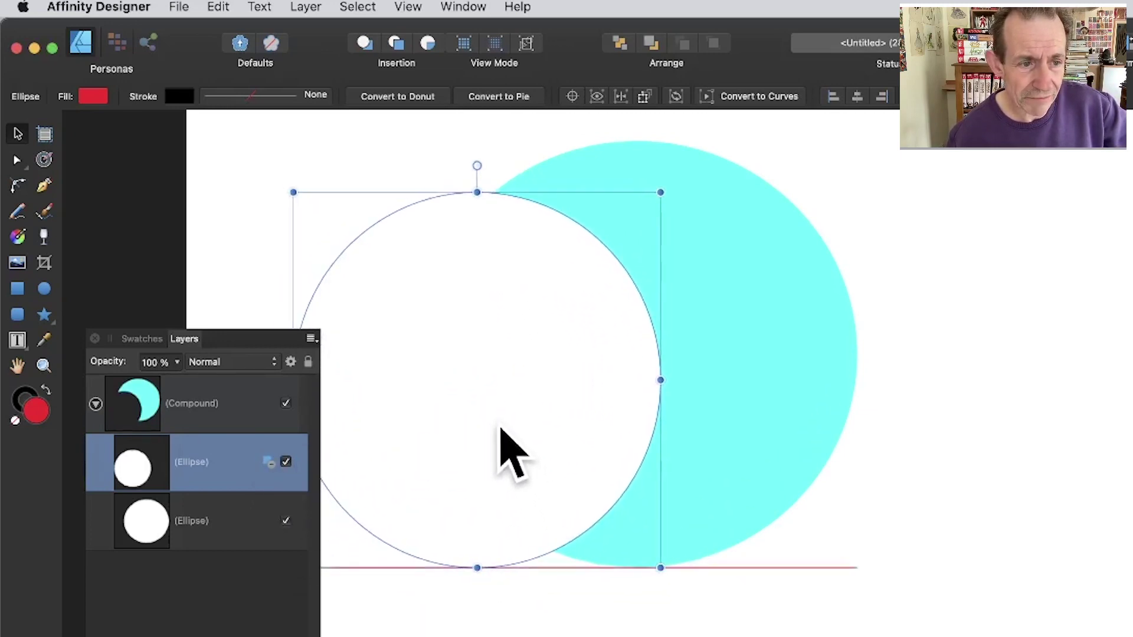
Step: Switch the smaller ellipse's compound operation to Intersect and shift it around to vary its overlap with the large circle
click(269, 461)
click(302, 525)
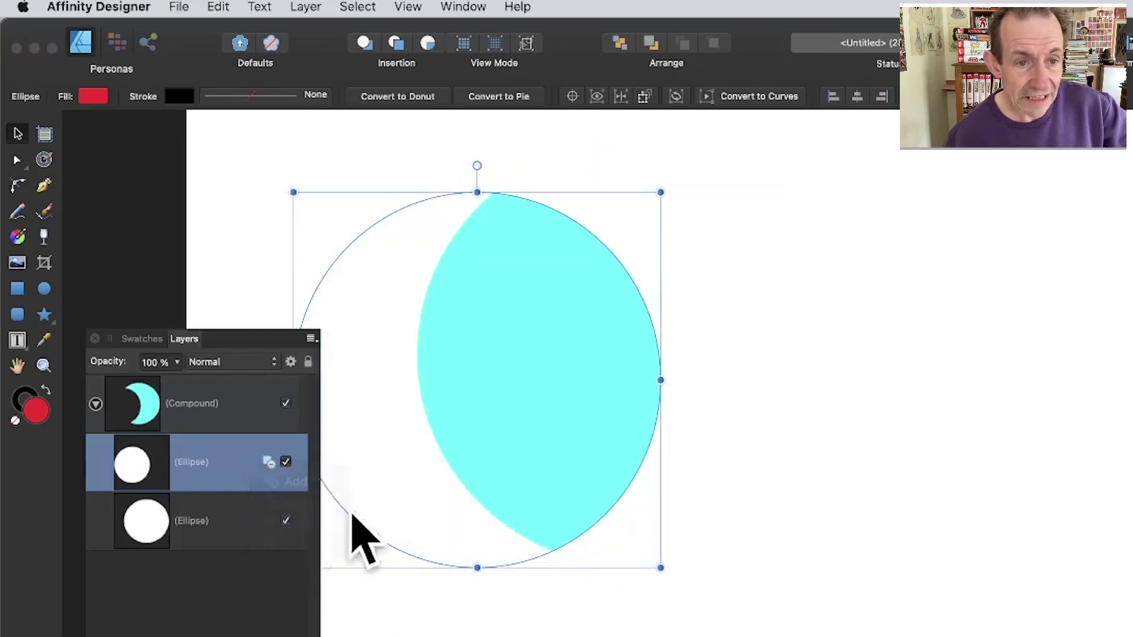
drag(538, 337, 348, 359)
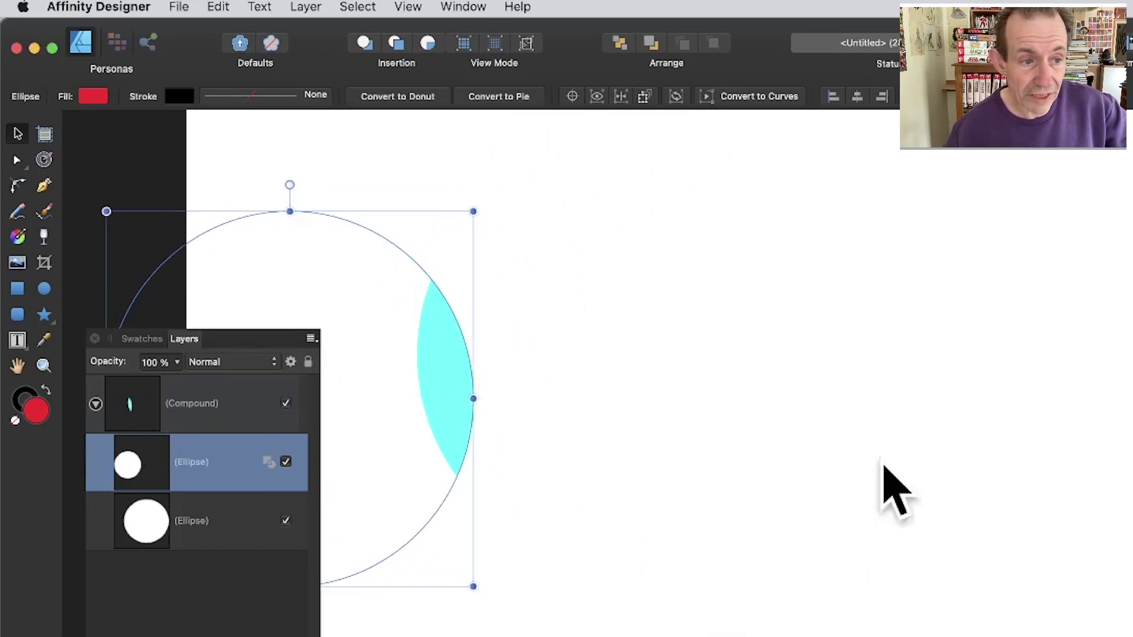
drag(397, 390, 462, 349)
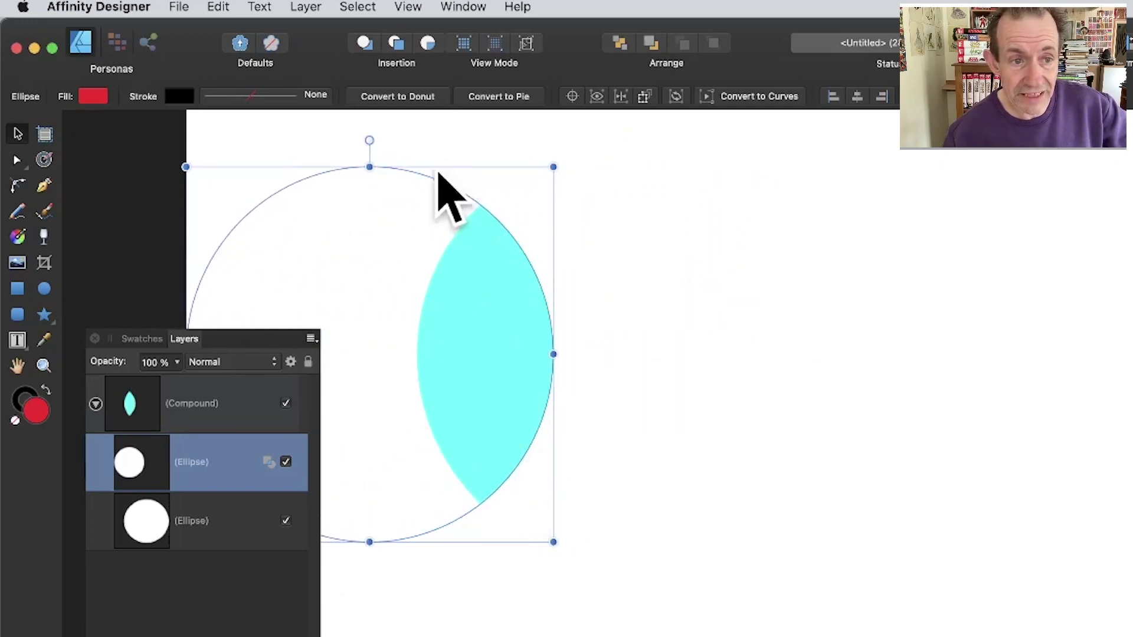
drag(437, 421, 553, 378)
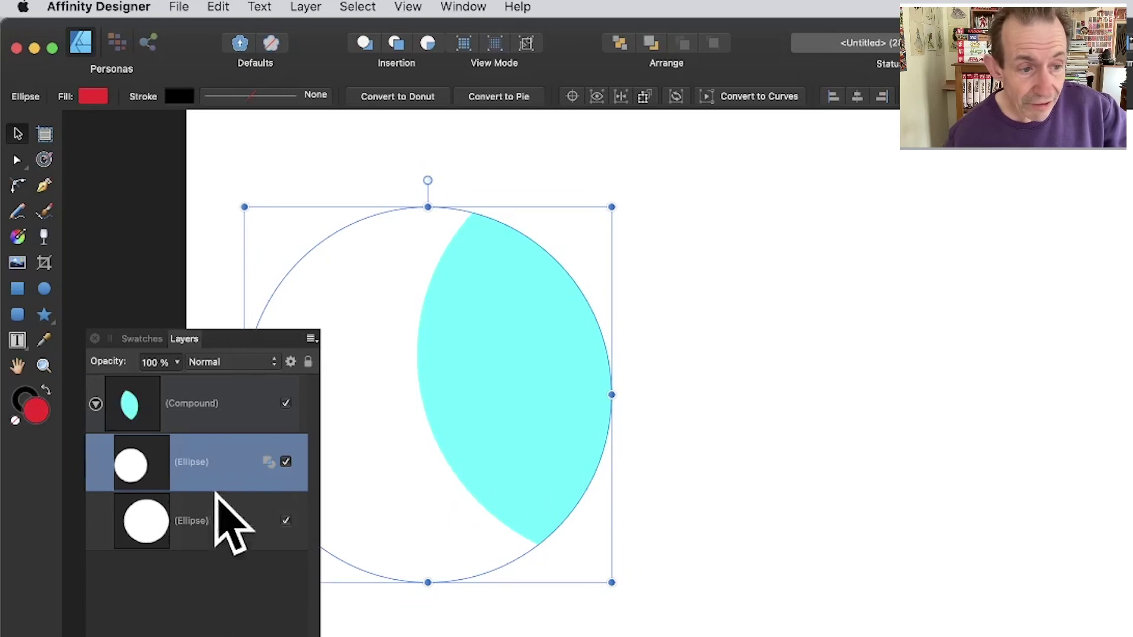
Step: Reposition the compound's large ellipse slightly right and down from its original place, keeping it overlapping the smaller ellipse
click(112, 512)
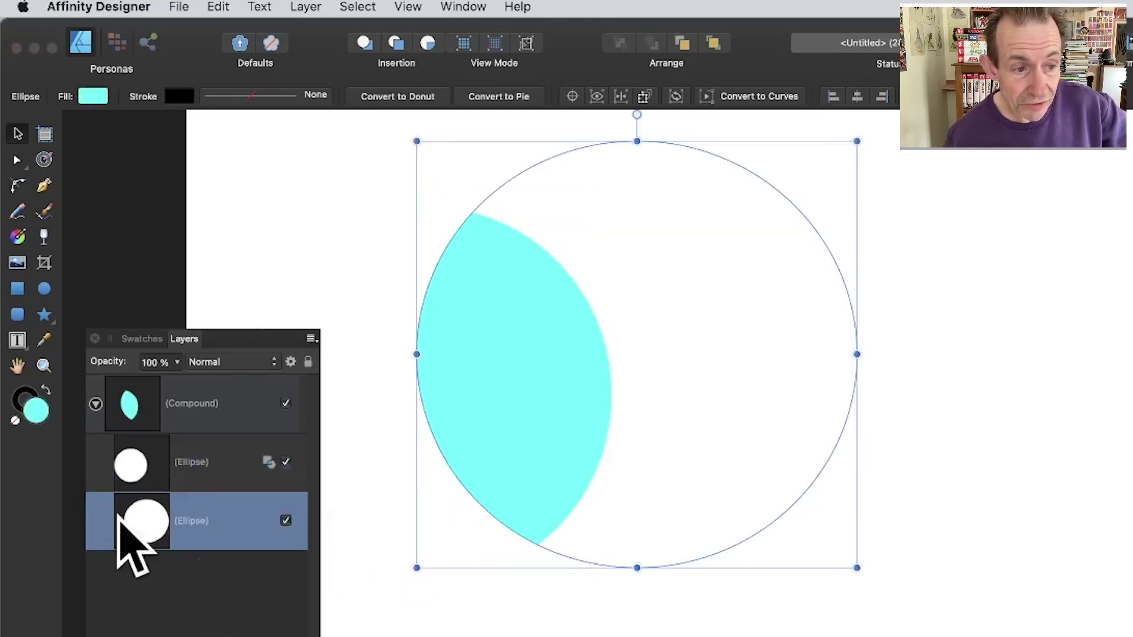
drag(607, 246, 535, 423)
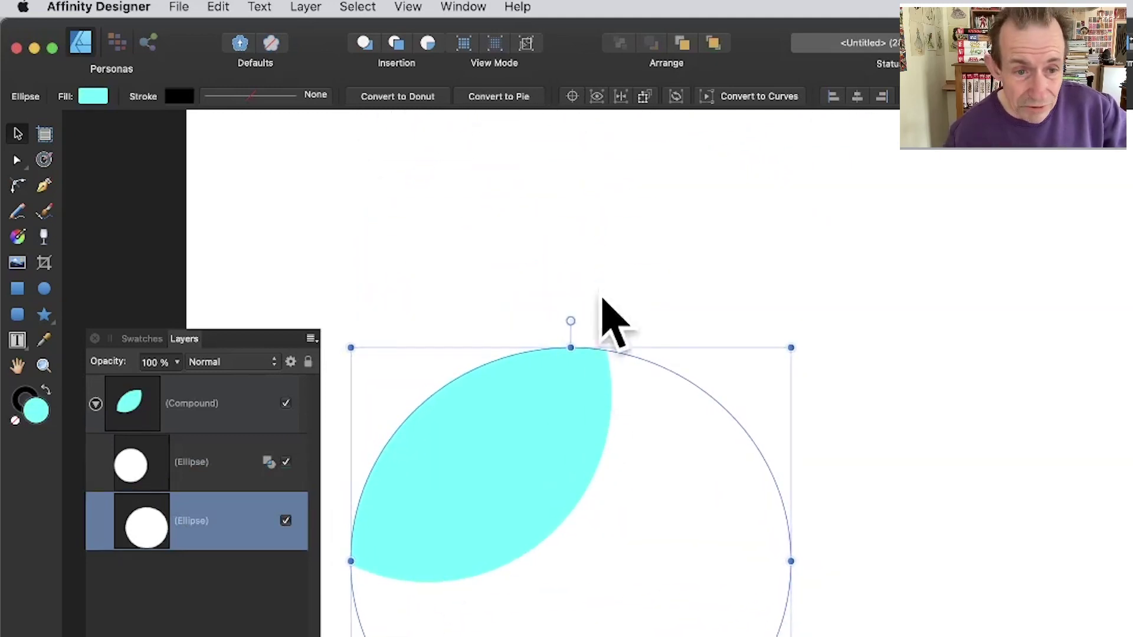
drag(517, 441, 622, 264)
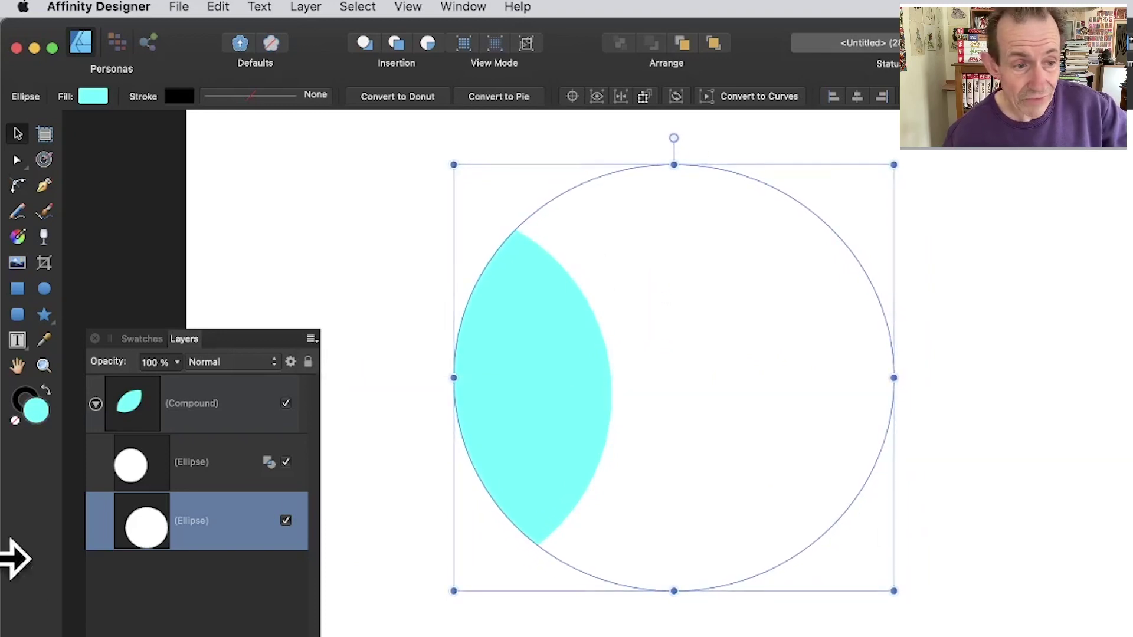
Step: Set the smaller ellipse's compound operation to Xor and move it around to overlap the large circle's upper-left side
click(268, 462)
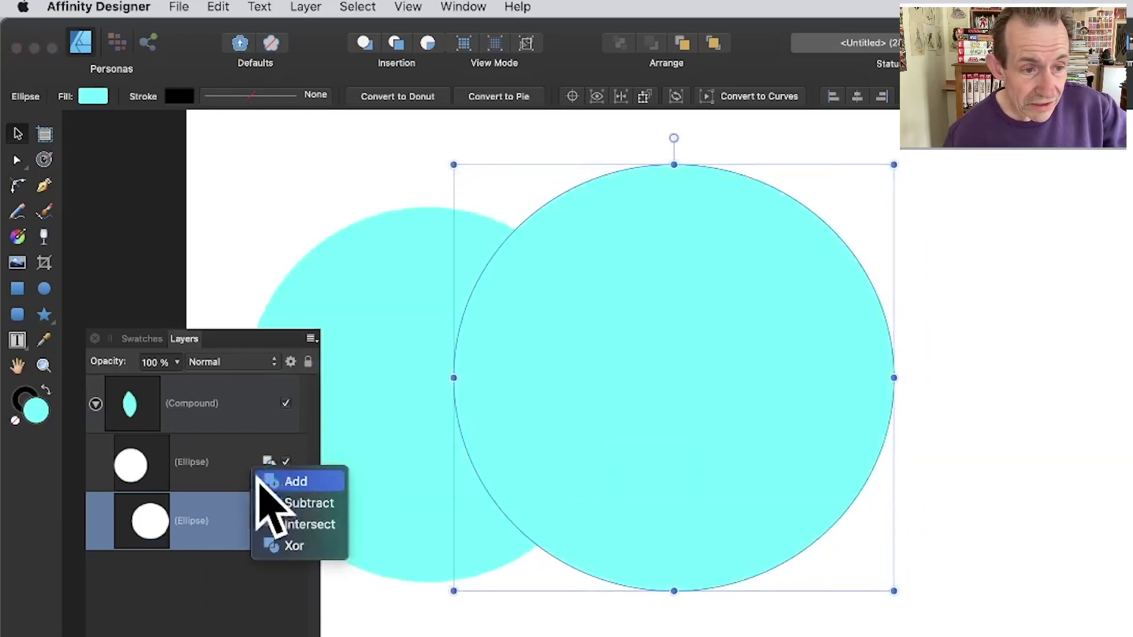
click(296, 547)
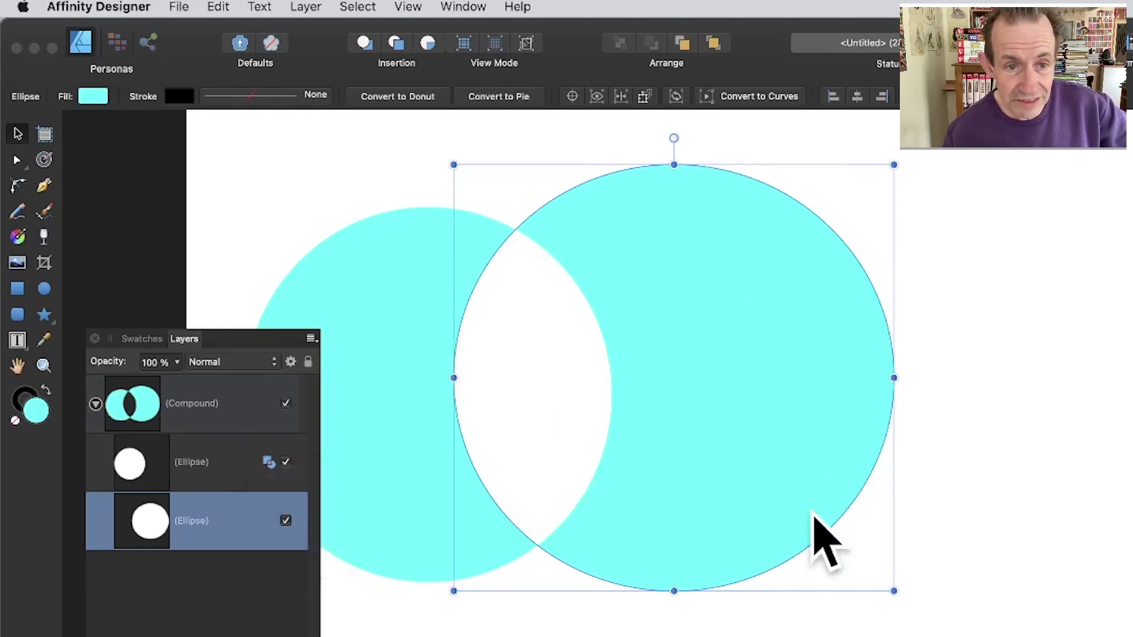
click(397, 363)
drag(389, 459, 308, 576)
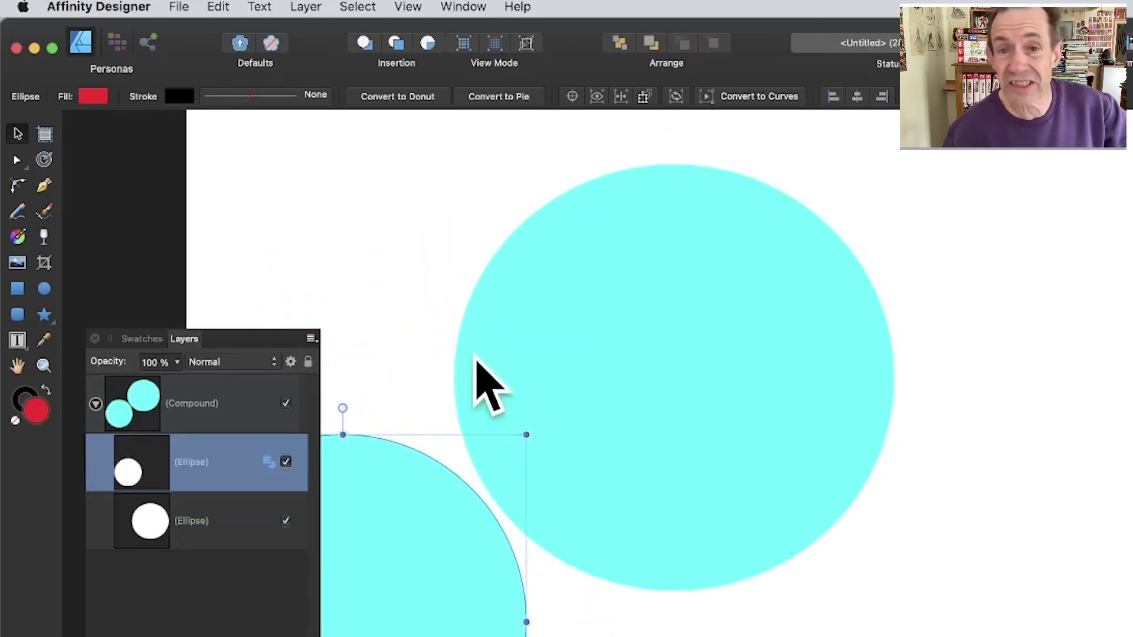
drag(404, 523, 443, 479)
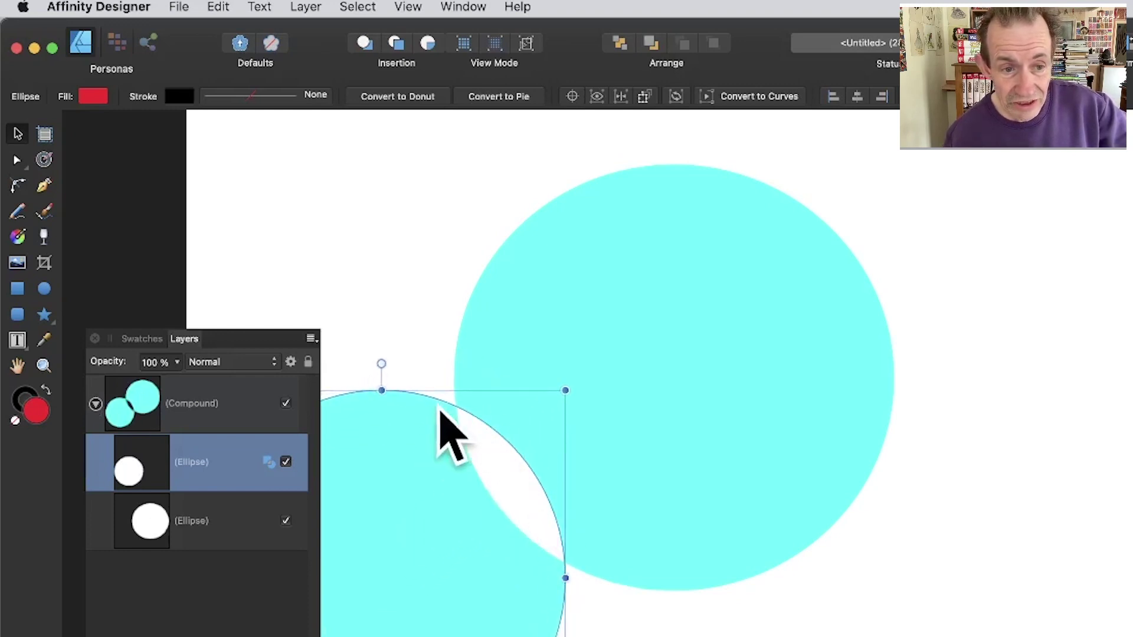
drag(412, 607, 355, 396)
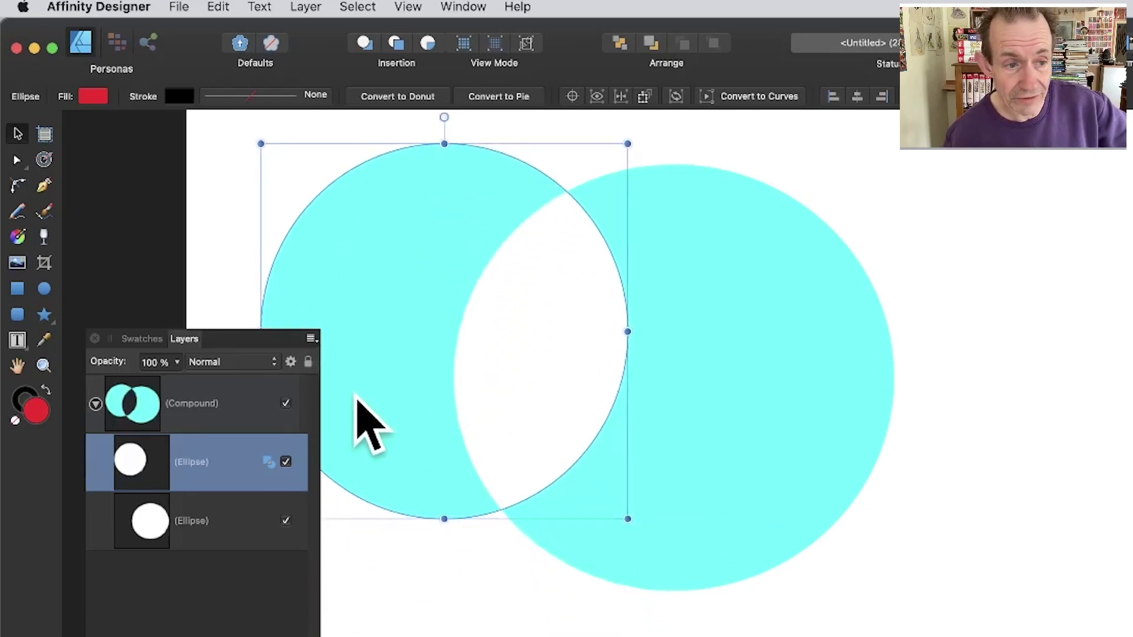
Step: Change the smaller ellipse's compound operation to Subtract, then shrink it and place the cutout at the large circle's lower left
click(267, 461)
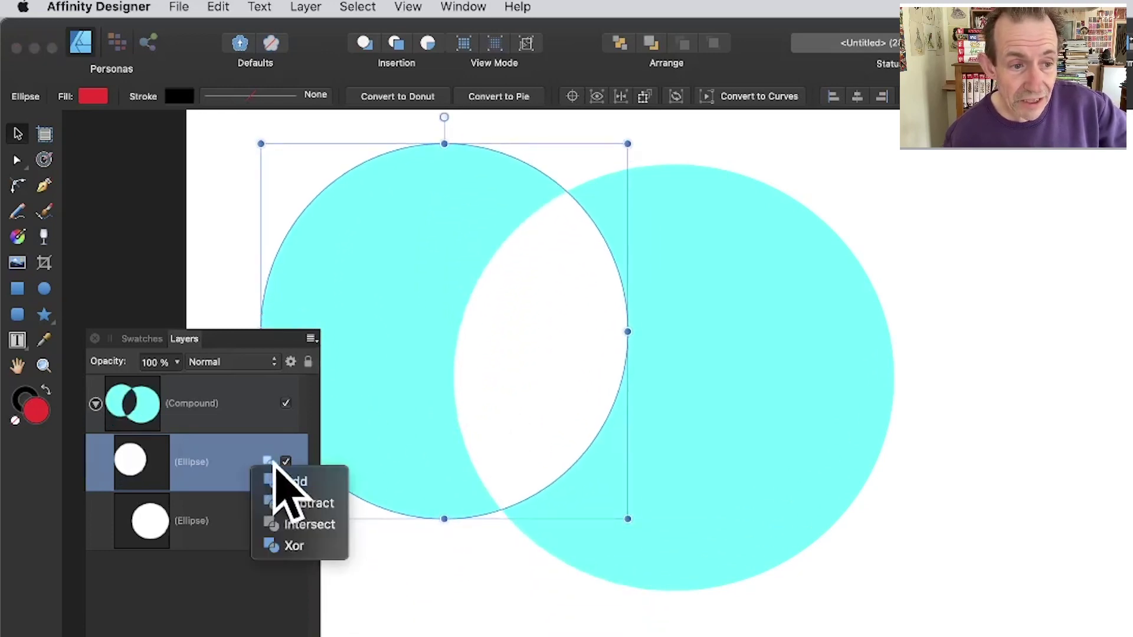
click(308, 503)
drag(481, 299, 539, 391)
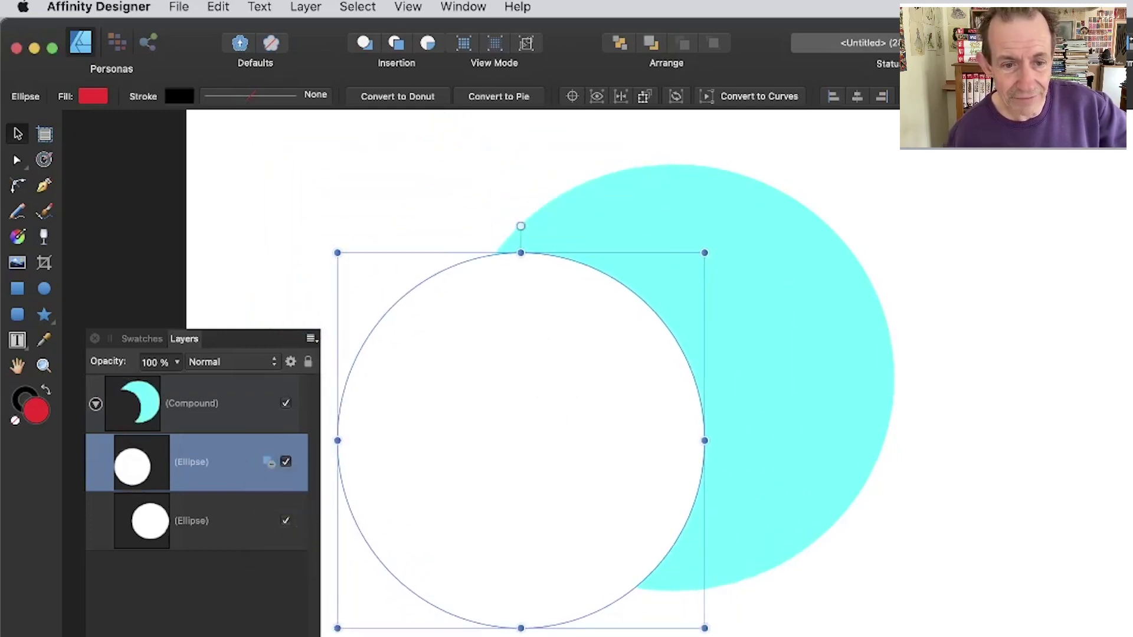
drag(703, 627, 582, 506)
drag(412, 377, 498, 499)
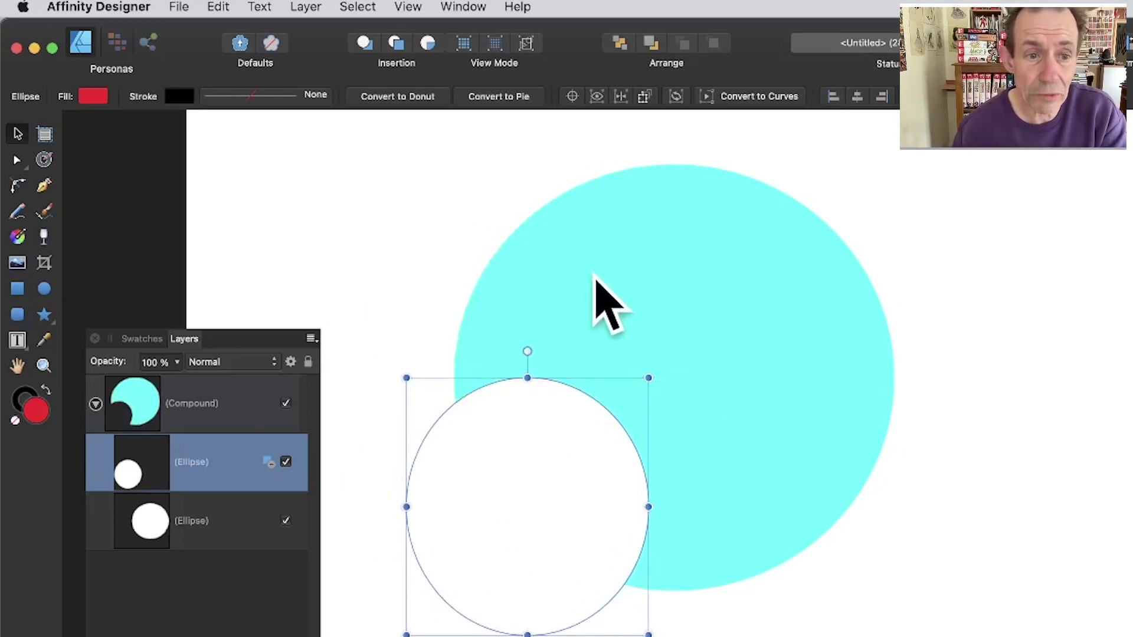
Step: Fill the whole compound with the recently used pink-to-grey gradient swatch
scroll(597, 292, down, 1)
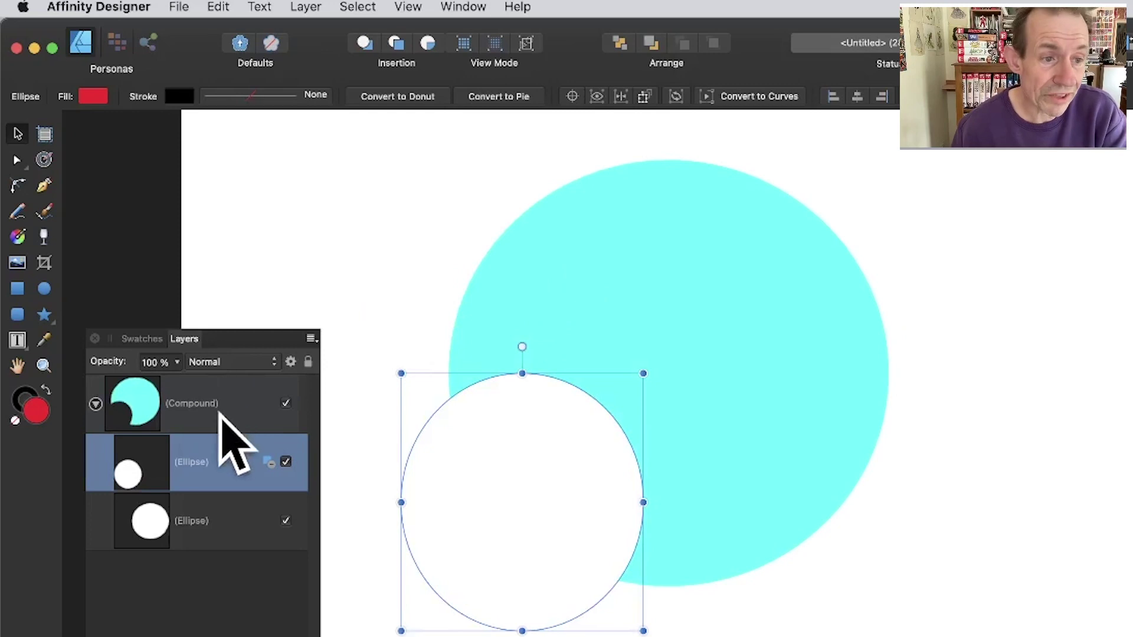
click(193, 400)
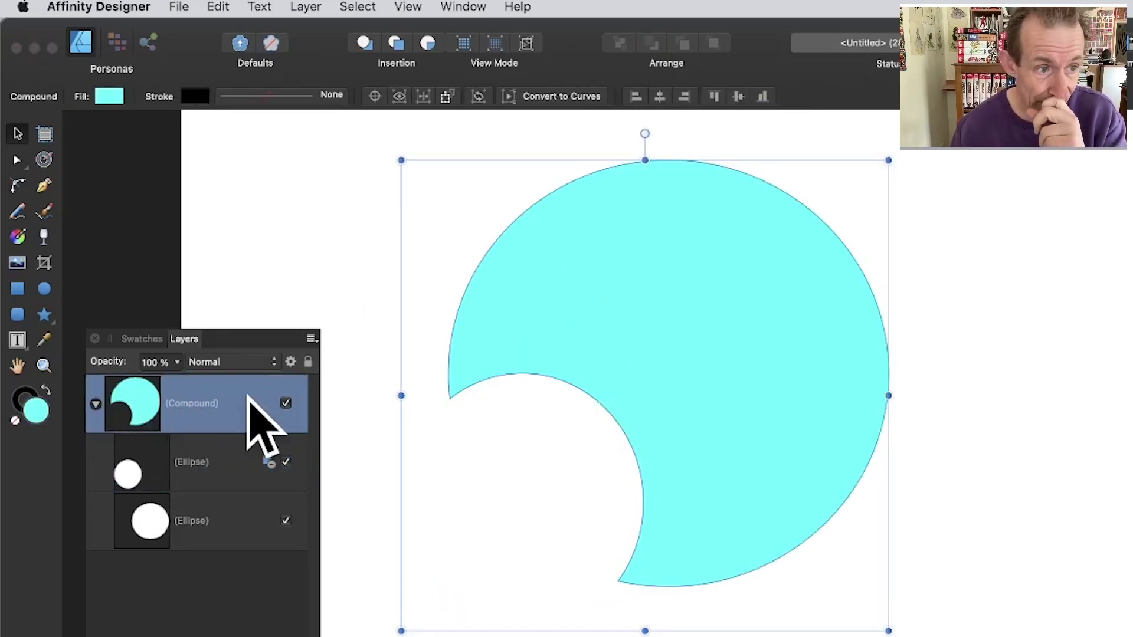
click(131, 339)
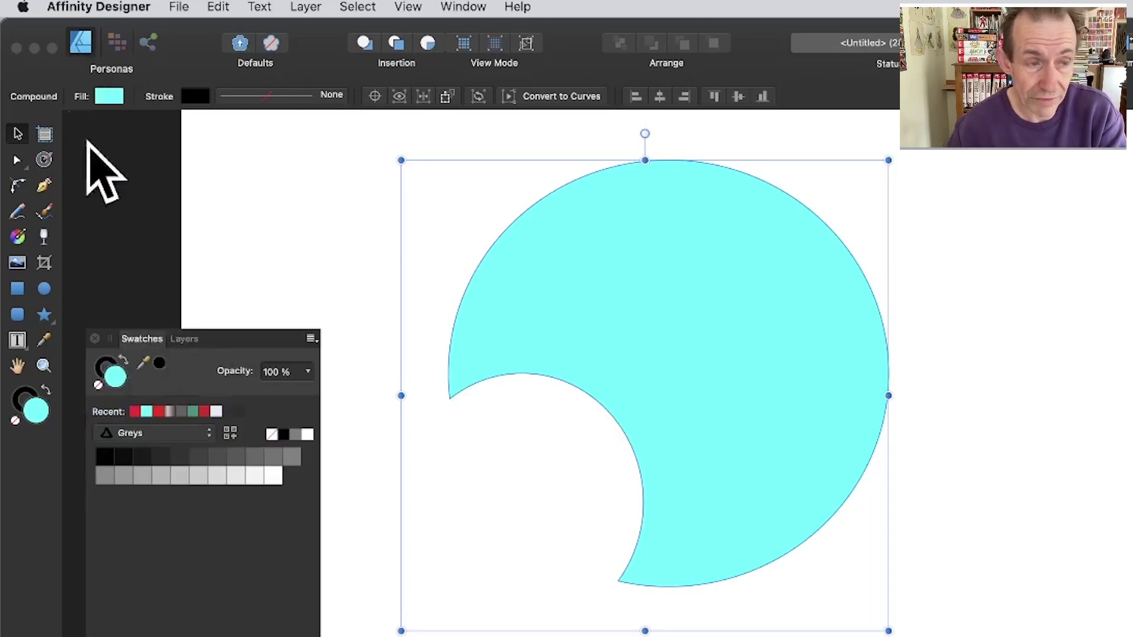
click(170, 412)
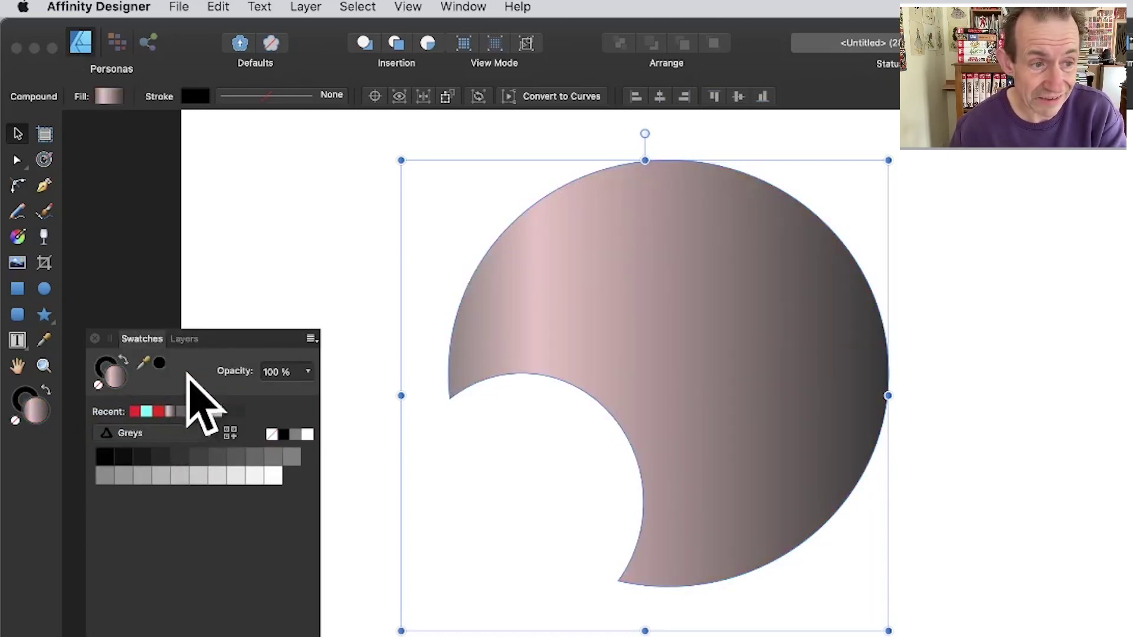
click(187, 338)
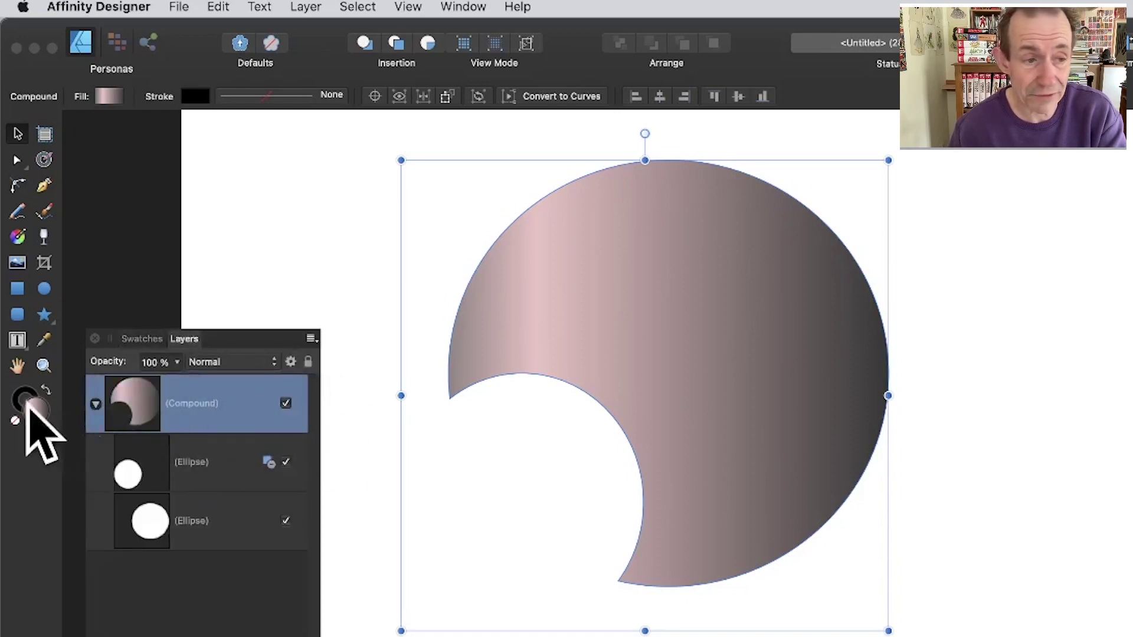
Step: Give the large ellipse inside the compound its own red fill from the recent swatches
click(198, 462)
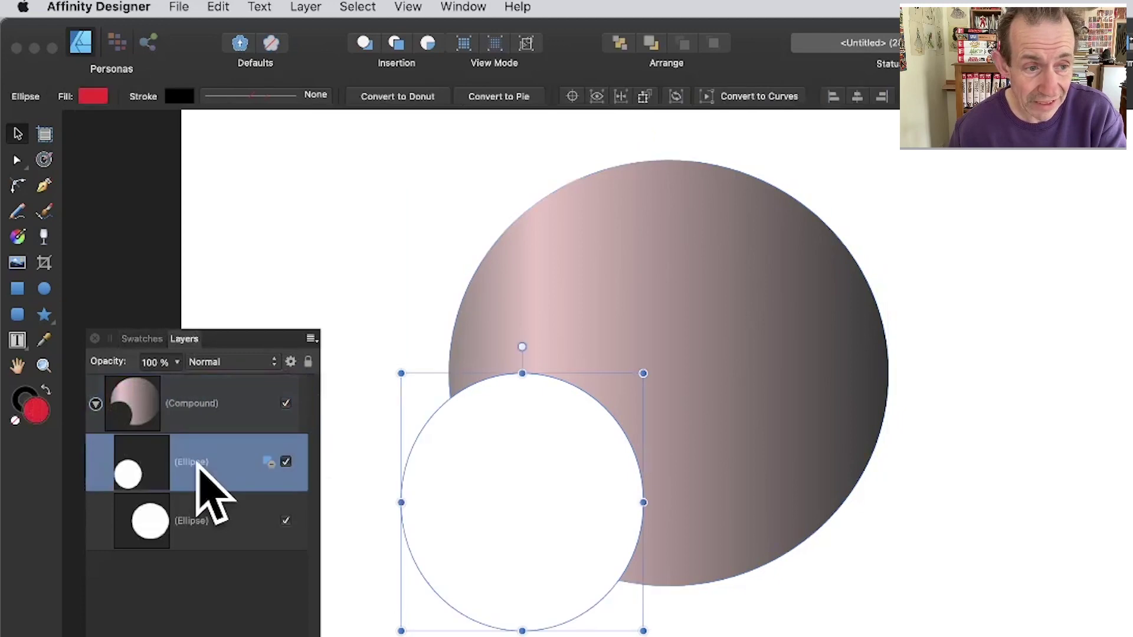
click(197, 521)
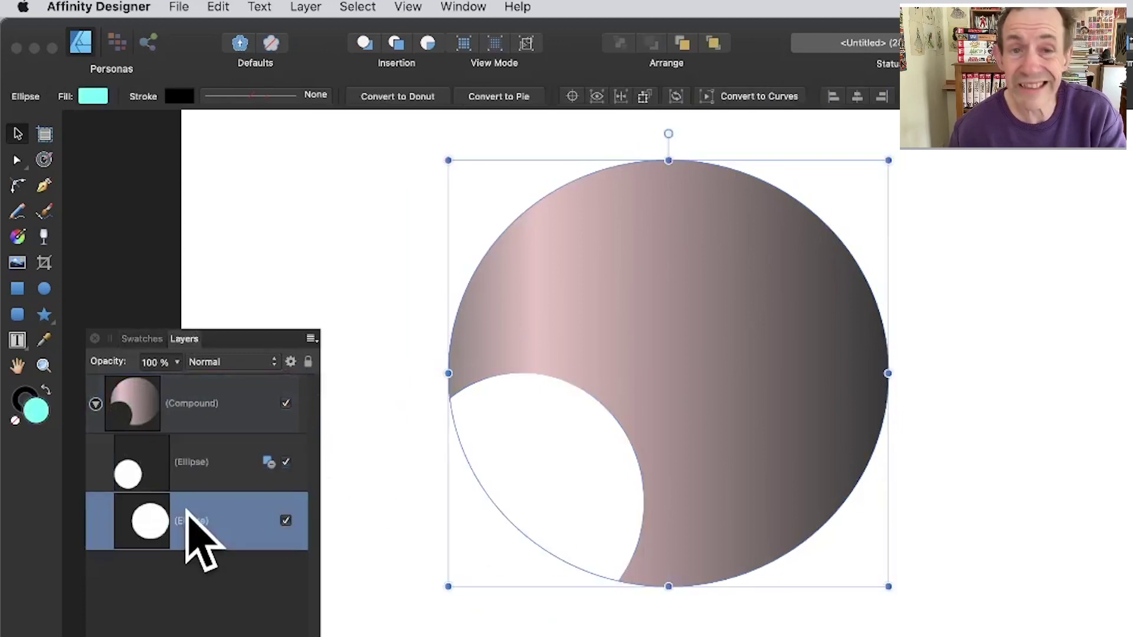
click(149, 338)
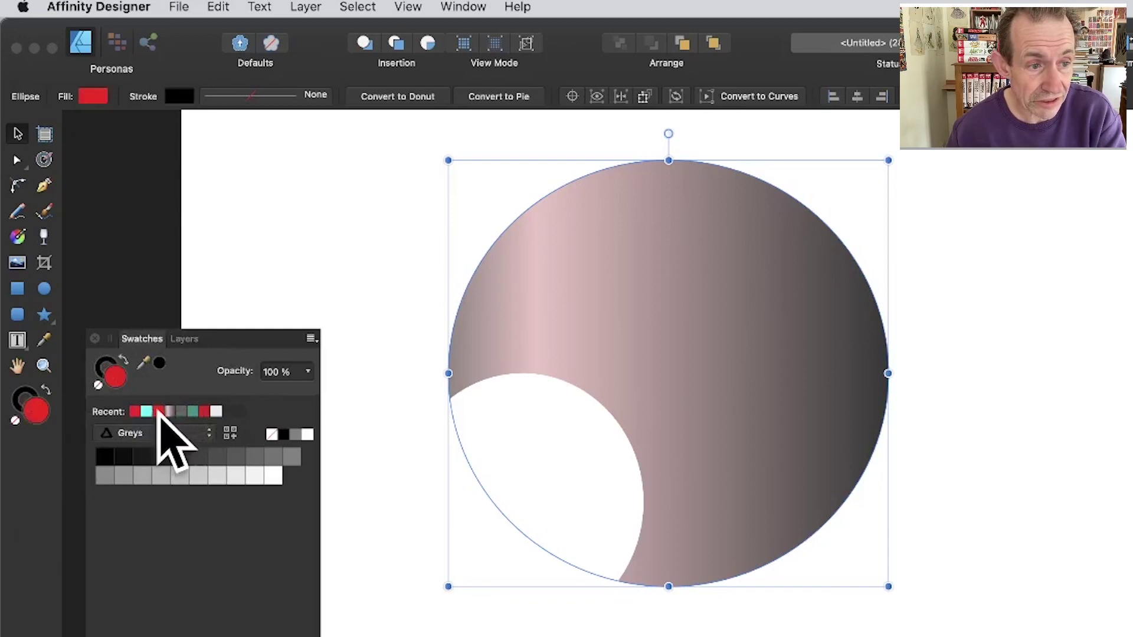
click(185, 339)
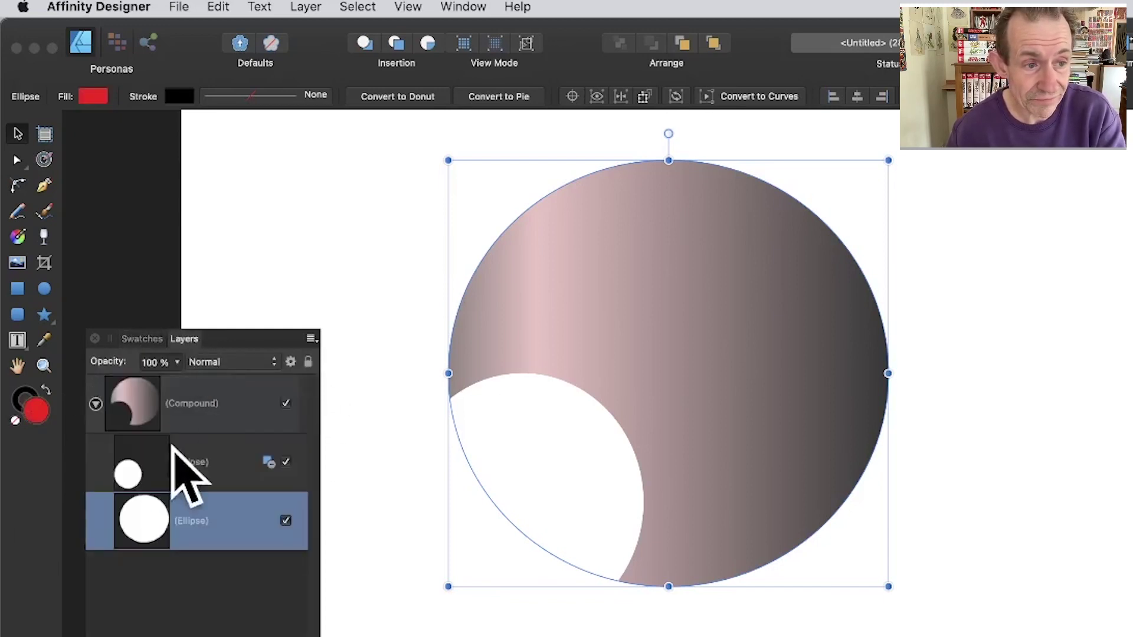
Step: Redirect the compound's linear gradient diagonally from its upper left to its lower right with the Fill tool
click(186, 403)
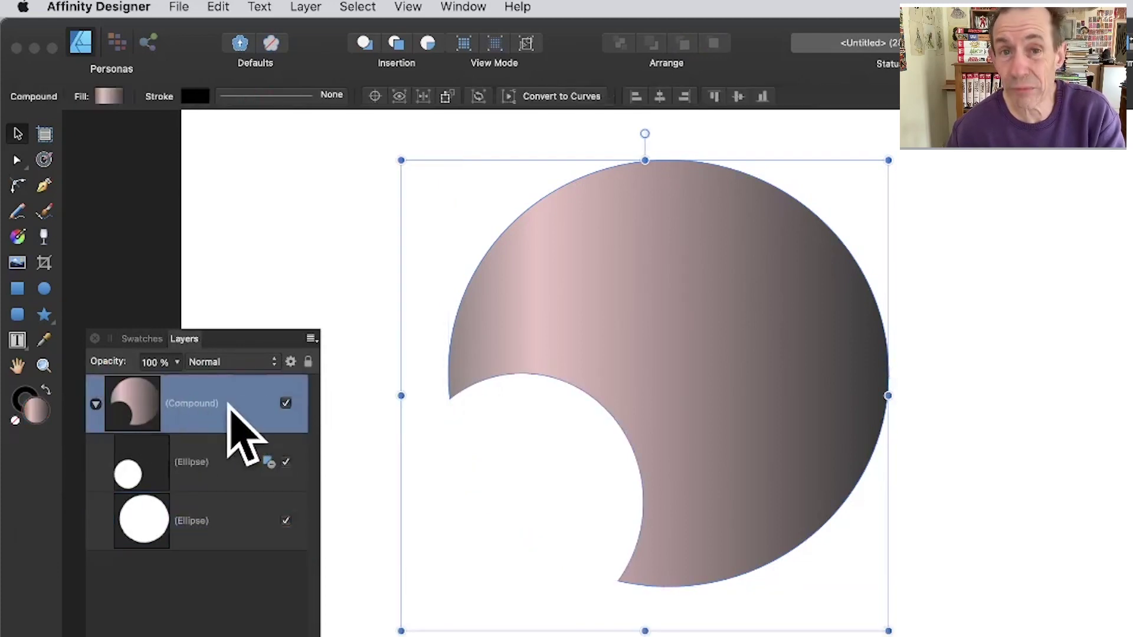
click(17, 236)
drag(695, 304, 193, 162)
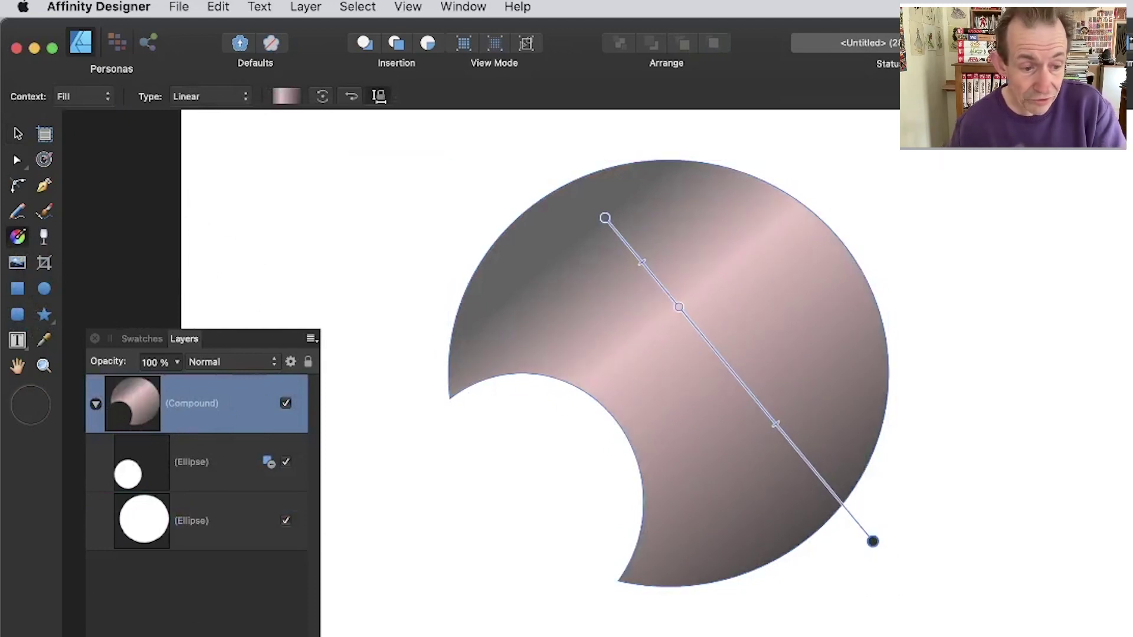
Step: Give the compound an Inner Shadow with 6.2 px radius, 9 px offset and 67% intensity, plus the default 3D effect
drag(236, 338, 191, 244)
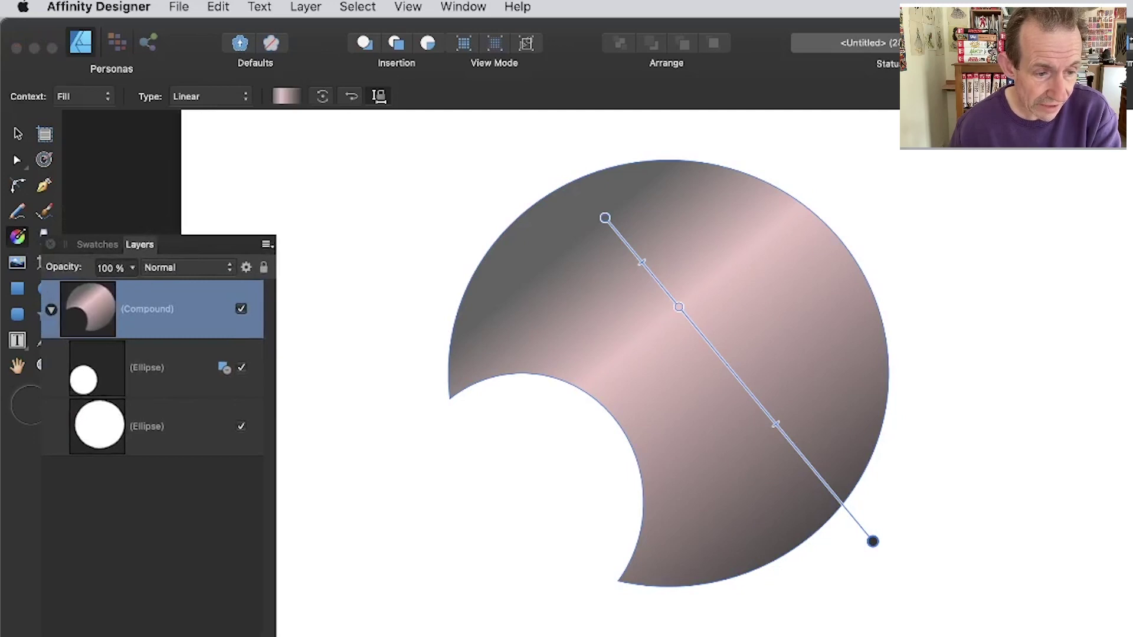
drag(197, 634, 148, 531)
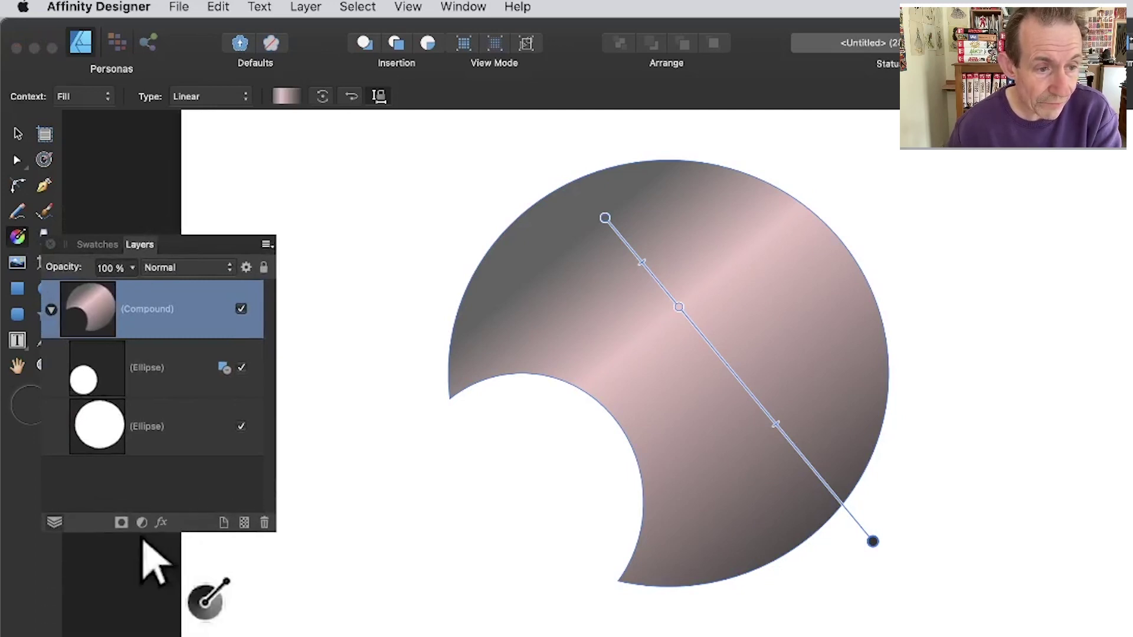
click(161, 523)
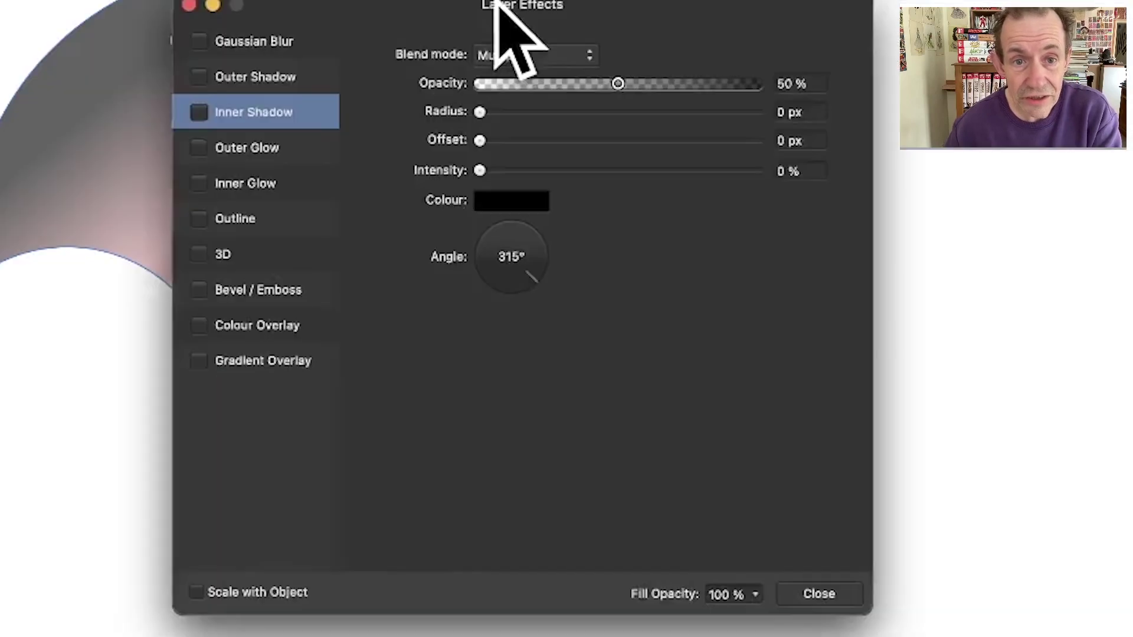
drag(497, 2, 488, 3)
click(189, 112)
drag(516, 112, 583, 140)
drag(554, 170, 655, 171)
drag(231, 2, 320, 7)
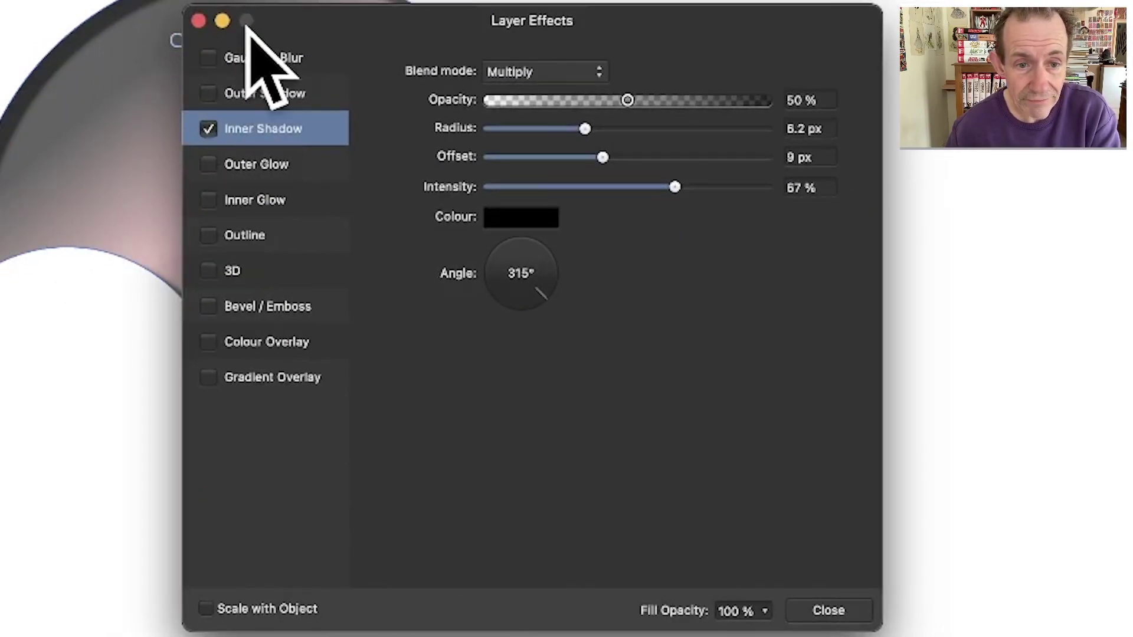
click(210, 270)
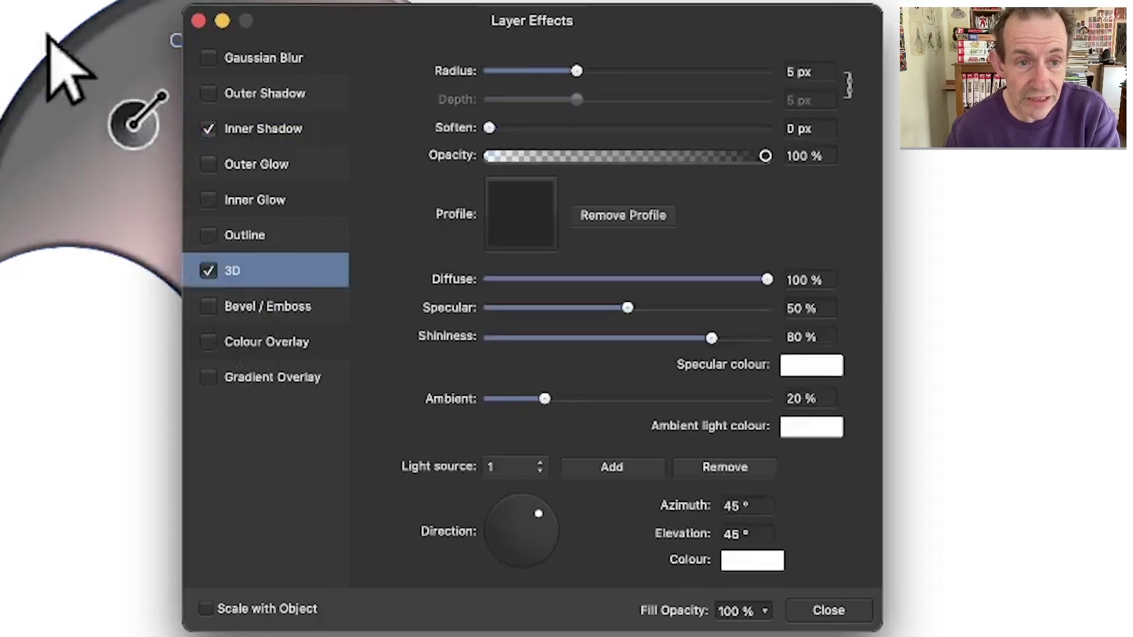
click(828, 610)
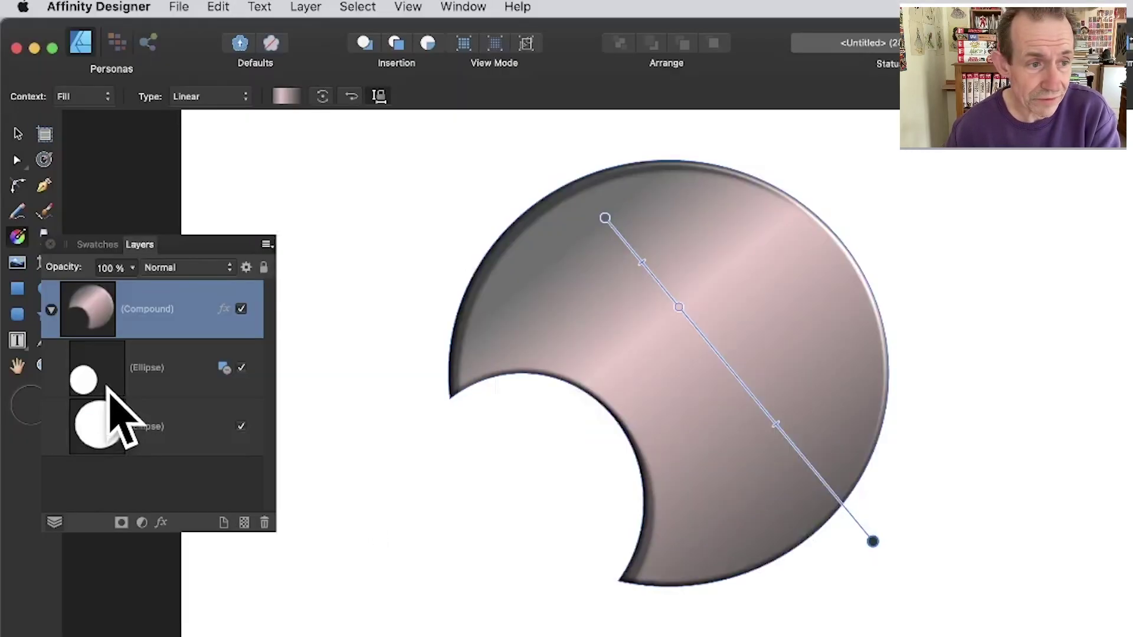
Step: Examine the compound layer and its two child ellipses in turn to compare their fills, outlines and effects
click(139, 374)
click(118, 416)
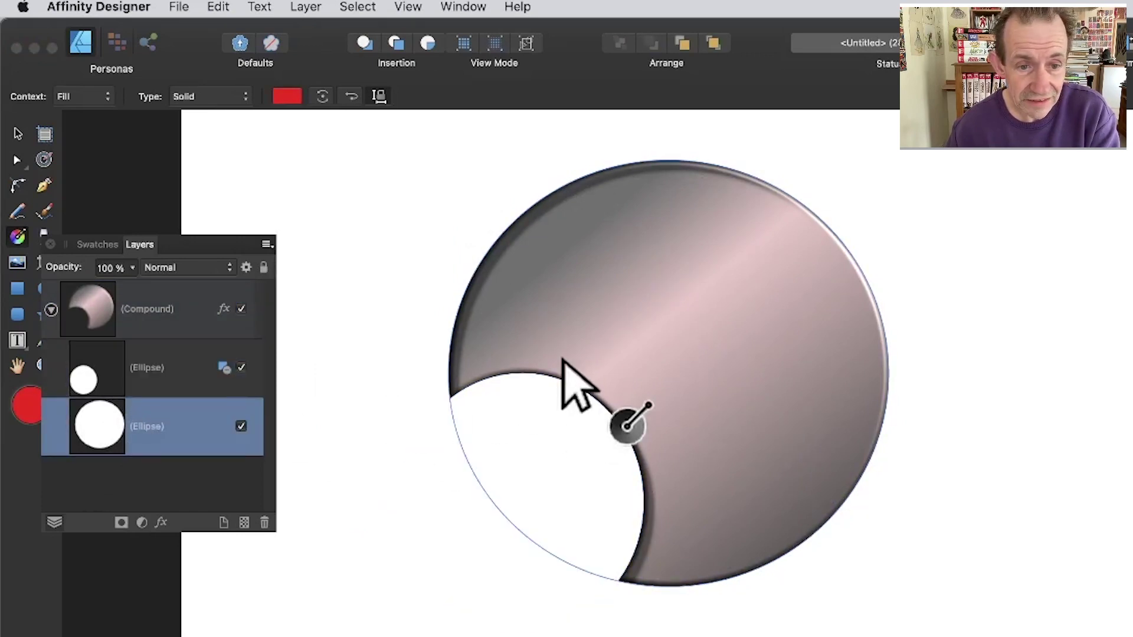
click(169, 369)
click(152, 324)
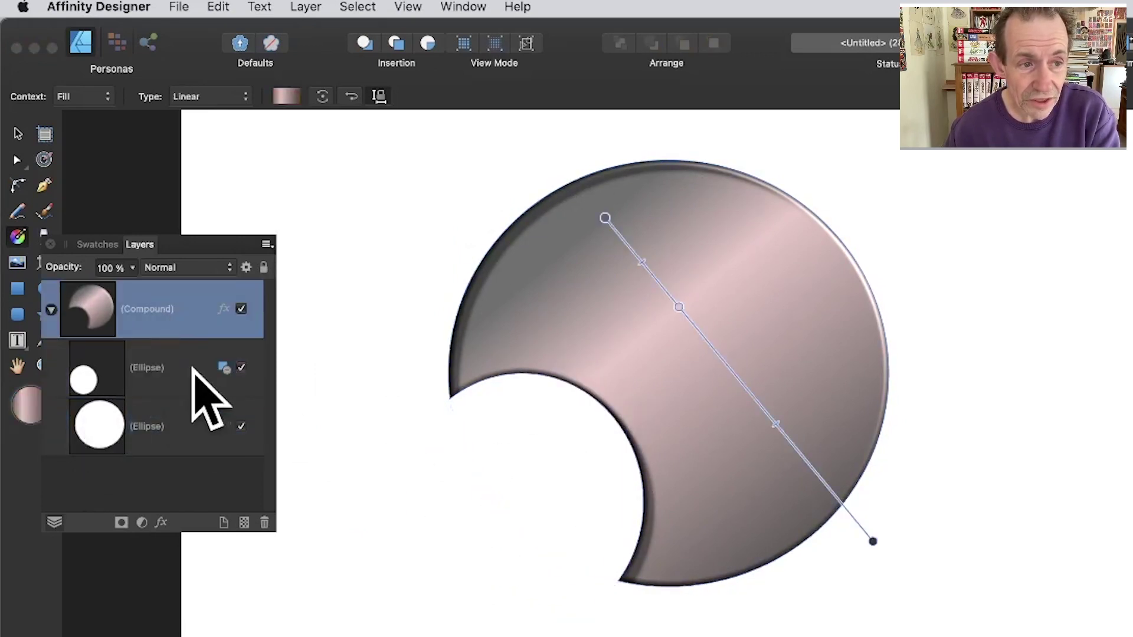
click(197, 354)
click(224, 455)
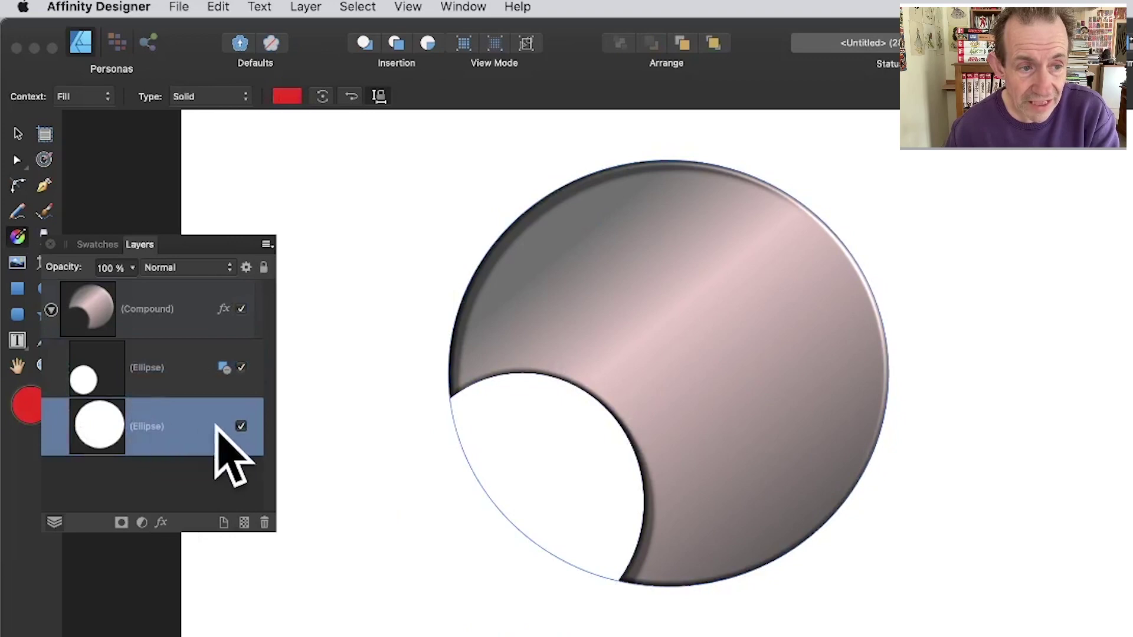
click(201, 330)
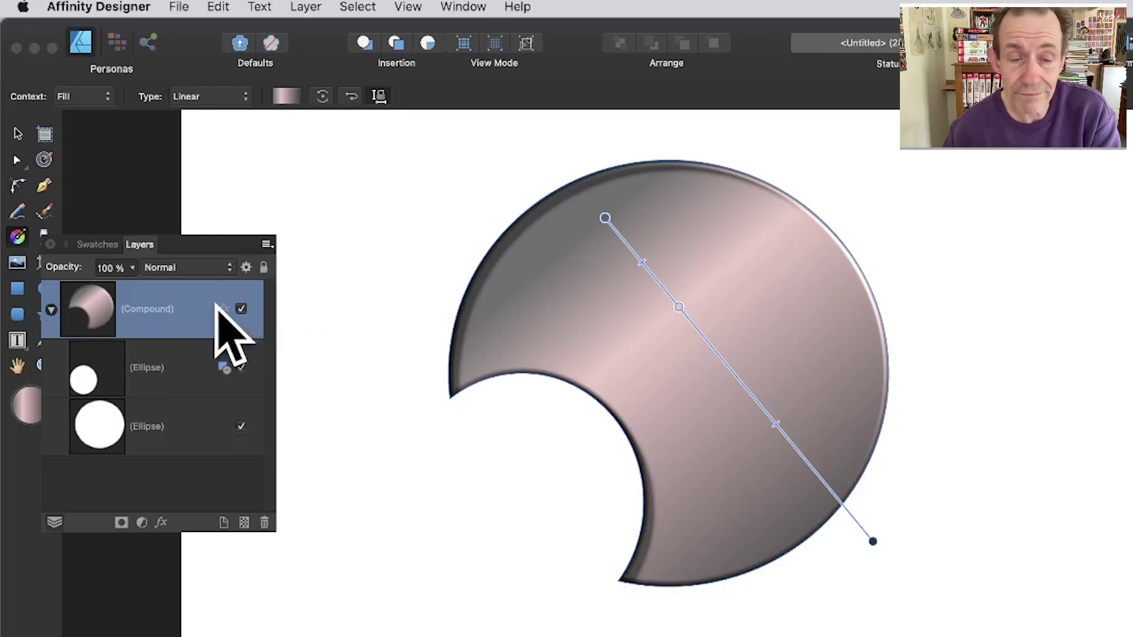
click(139, 369)
drag(134, 365, 174, 416)
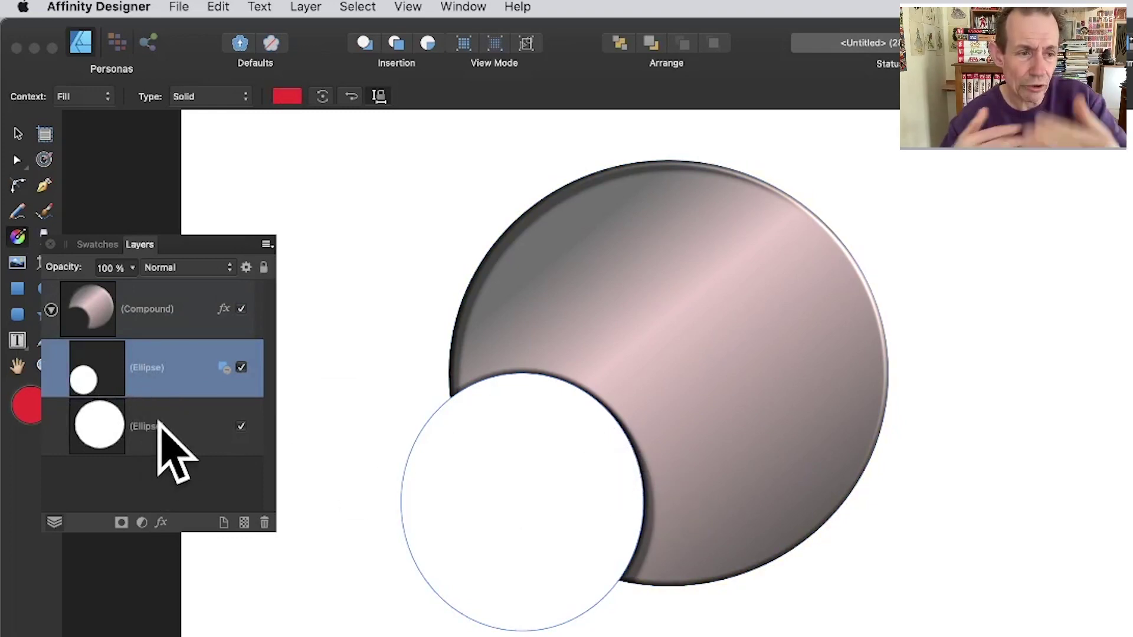
click(99, 428)
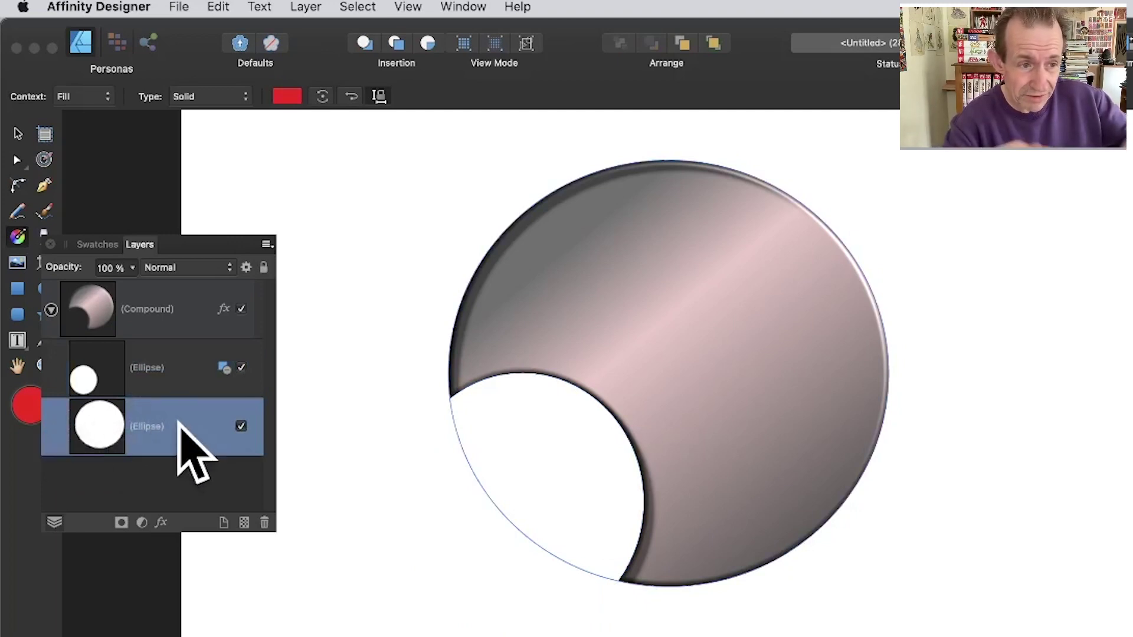
Step: Try a diagonal linear gradient on the smaller ellipse's own fill, then undo it
click(94, 373)
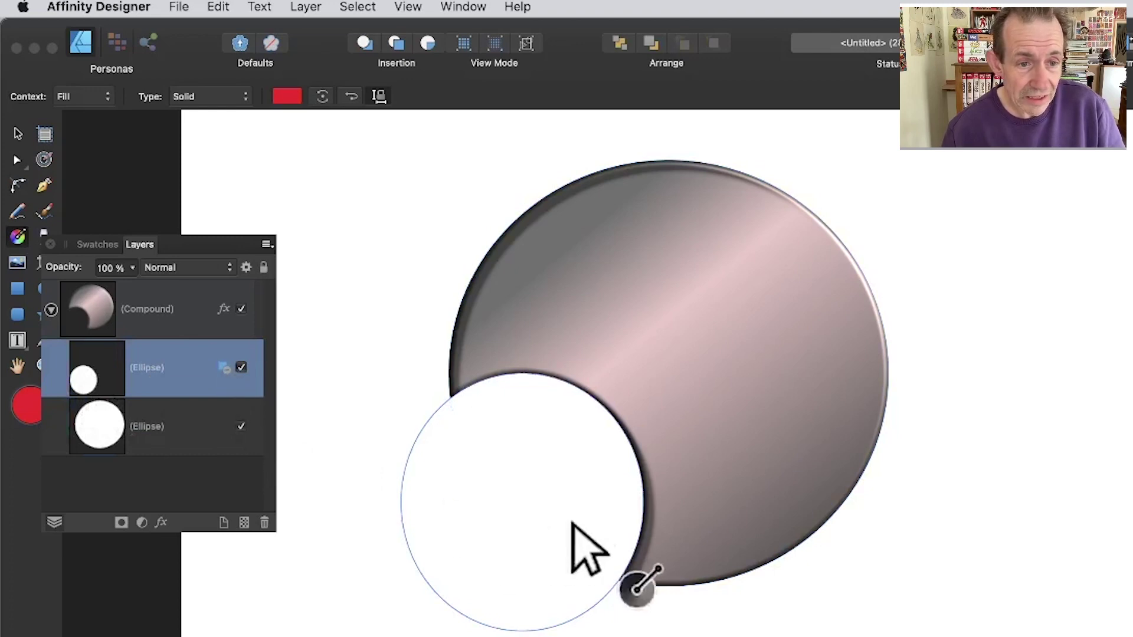
drag(559, 490, 668, 559)
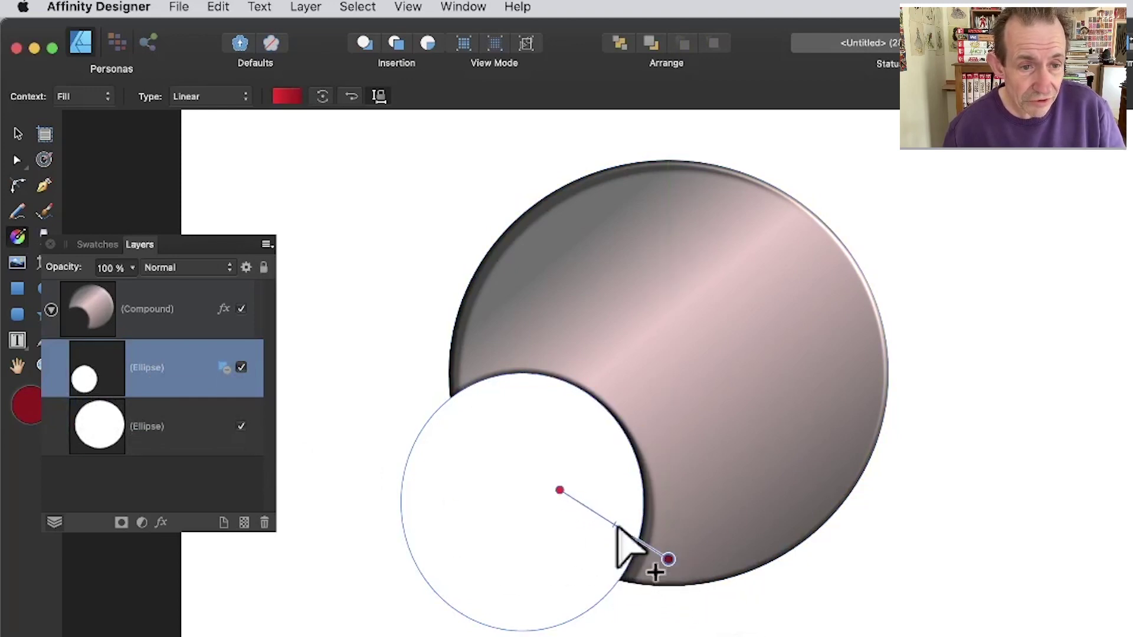
key(super+z)
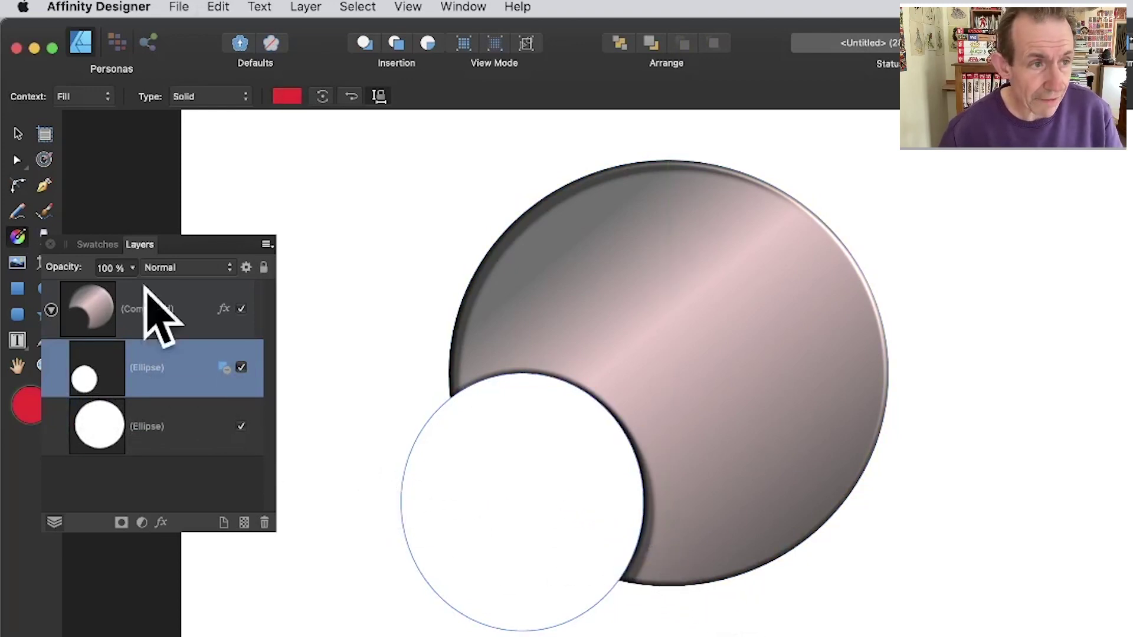
Step: Move the smaller subtracting ellipse up and left to reposition the cutout in the large circle
click(18, 134)
drag(547, 378, 575, 426)
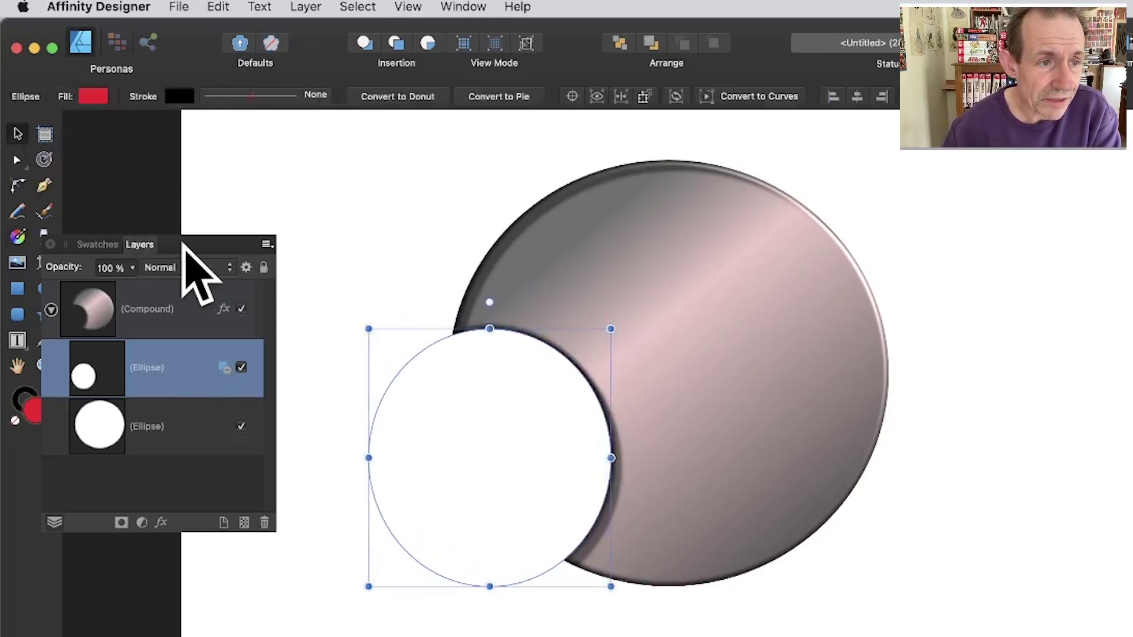
Step: Draw a five-point star in the upper middle of the compound and set its operation to Subtract
drag(185, 248, 232, 246)
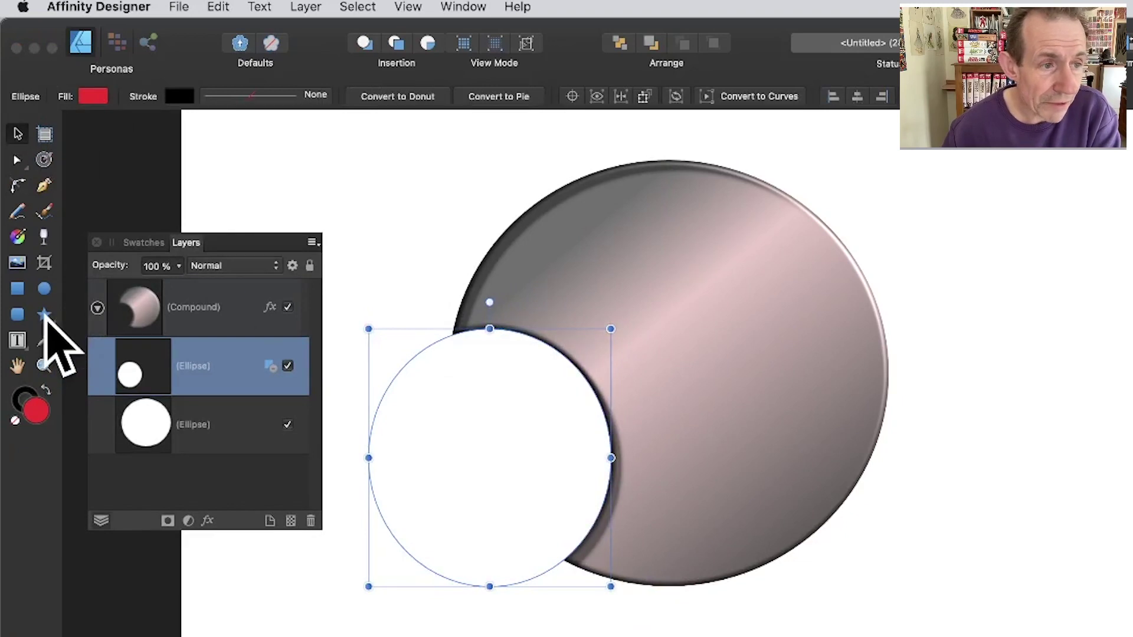
click(45, 316)
drag(581, 241, 763, 409)
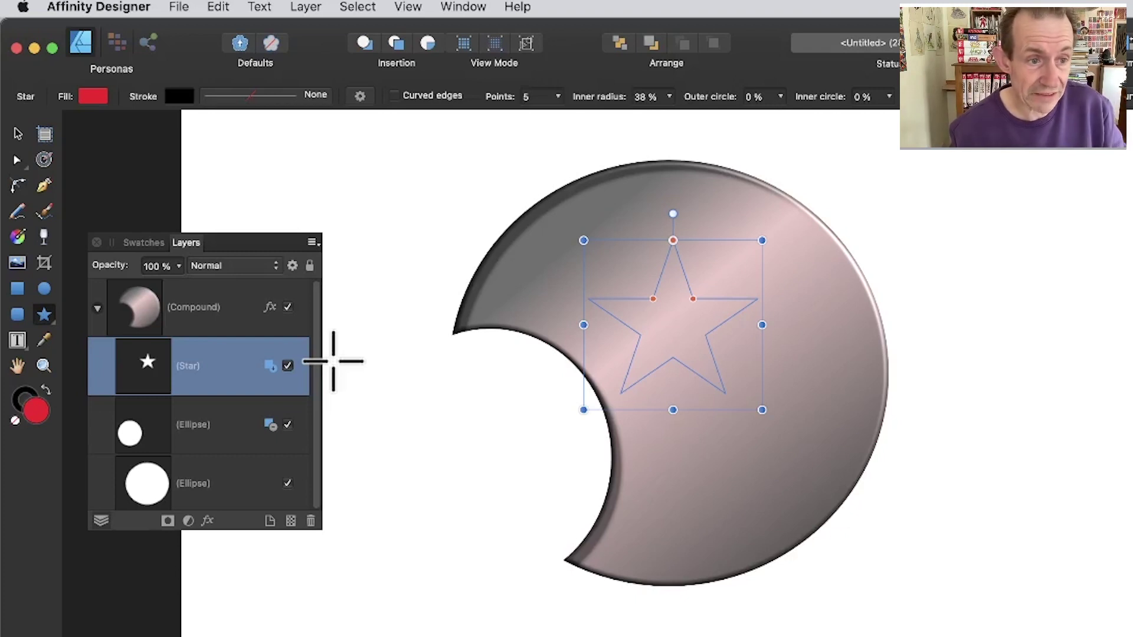
click(269, 367)
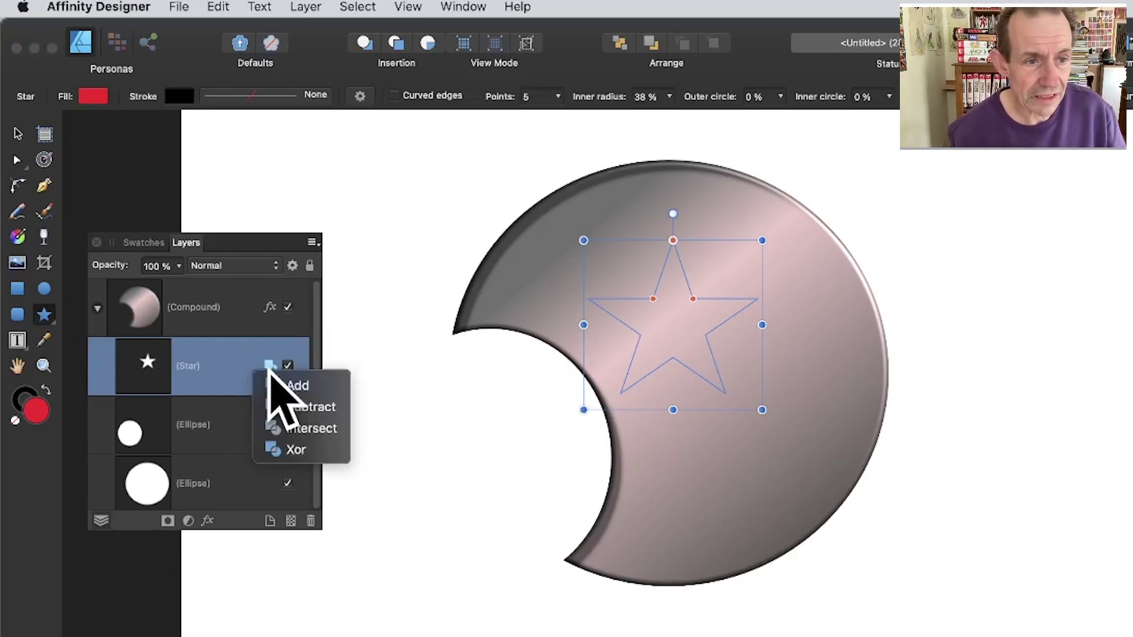
click(315, 407)
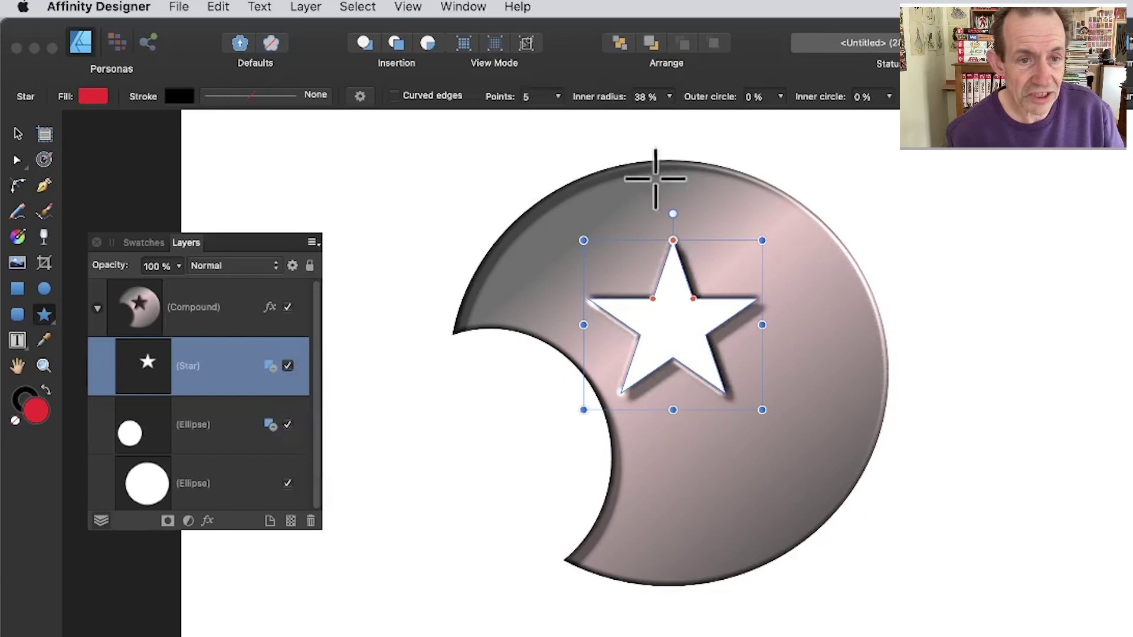
Step: Enlarge the star cutout and reposition it so one of its lower points reaches the edge of the ellipse cutout
click(18, 134)
drag(732, 300, 621, 204)
drag(655, 317, 690, 322)
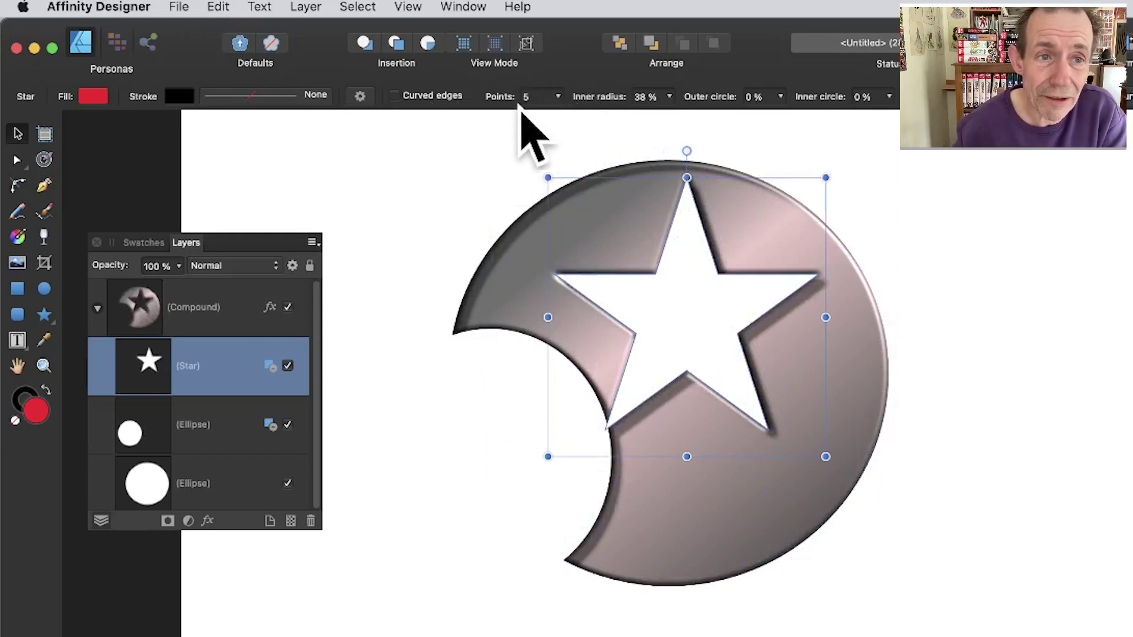
Step: Set the star cutout's points to 10 and convert the star to curves
click(558, 96)
drag(561, 114, 572, 116)
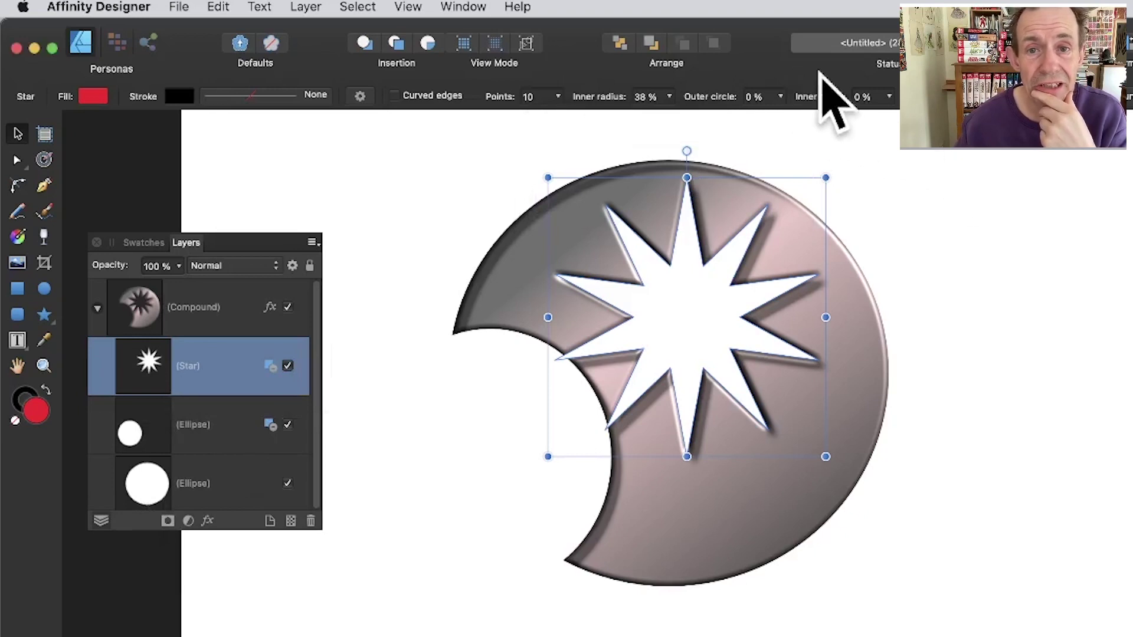
right_click(687, 271)
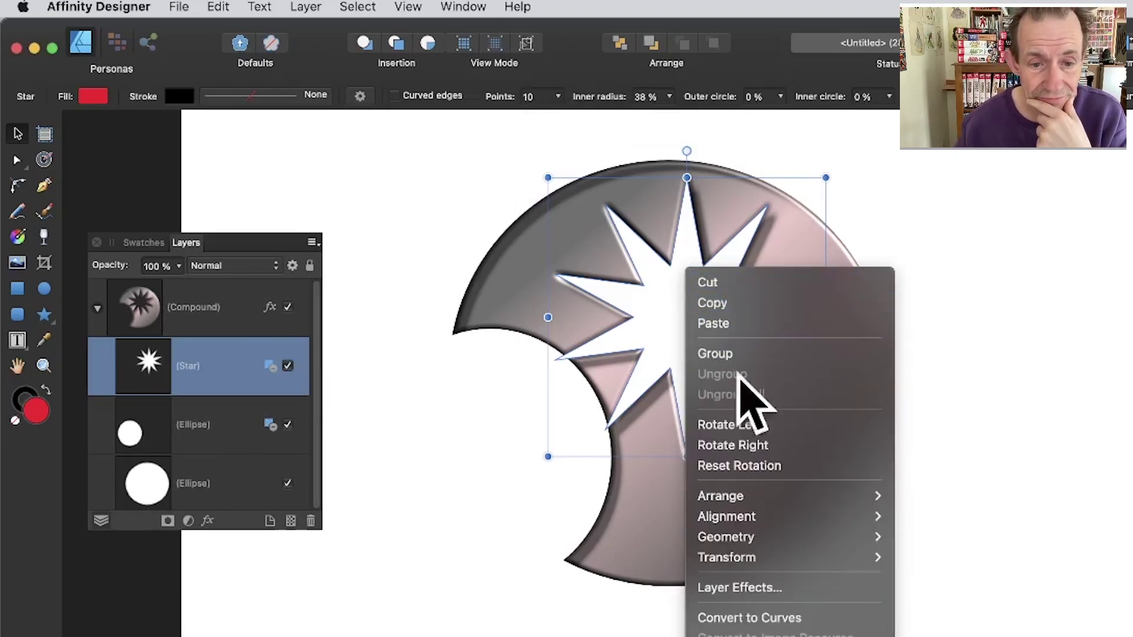
click(755, 618)
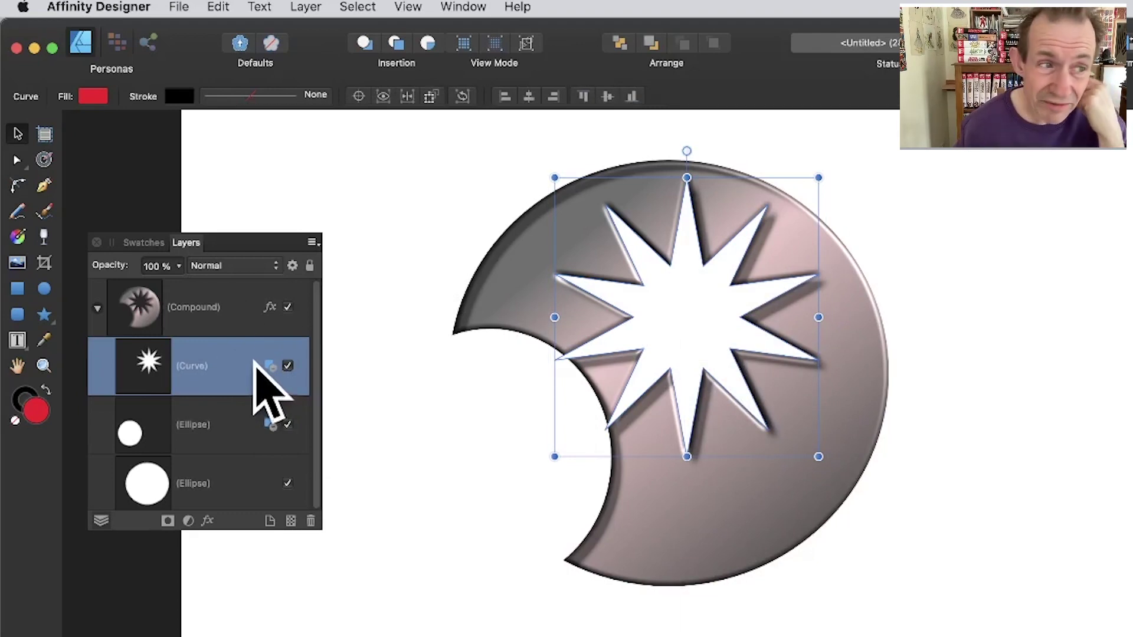
Step: With the Node tool, move the star curve's upper-left and right-hand tips to make its spikes irregular within the large circle
drag(16, 160, 101, 164)
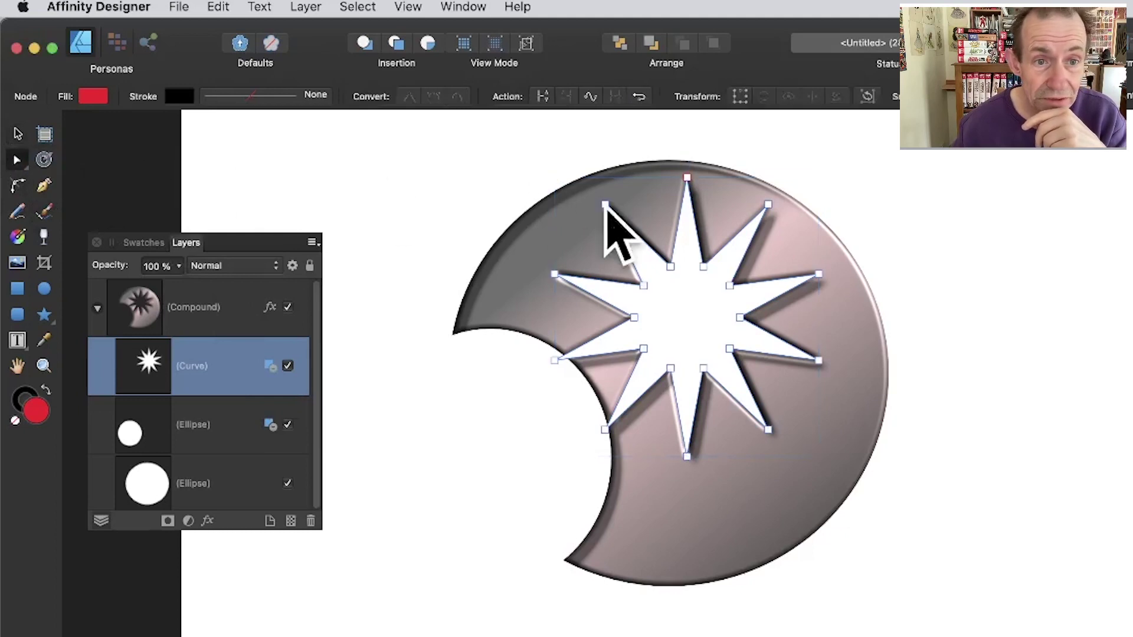
drag(601, 208, 644, 204)
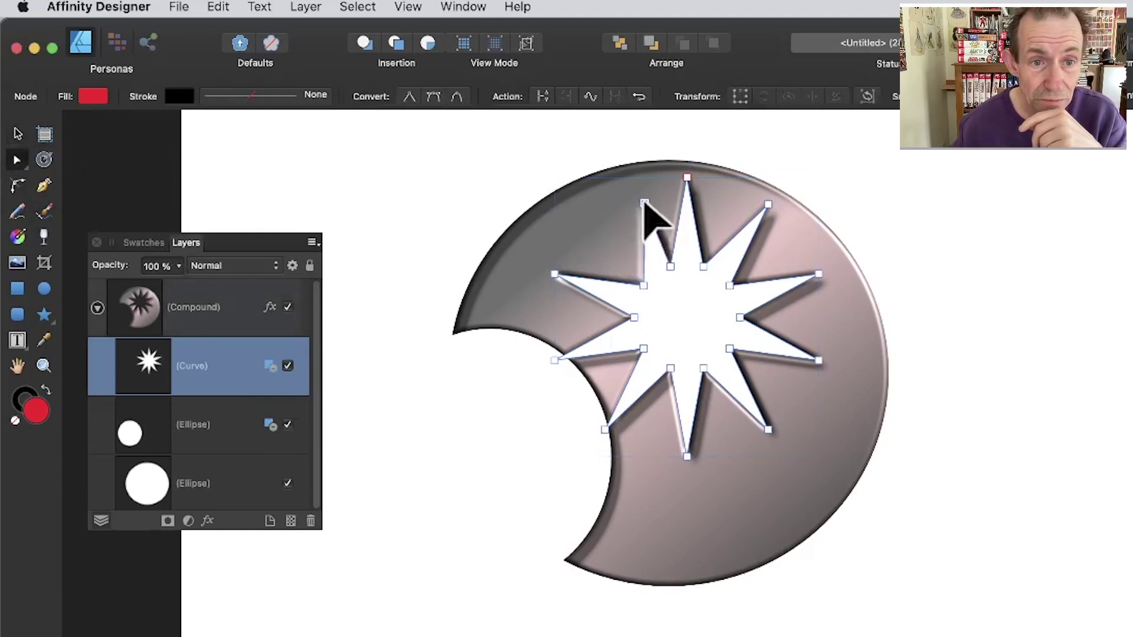
drag(776, 208, 800, 230)
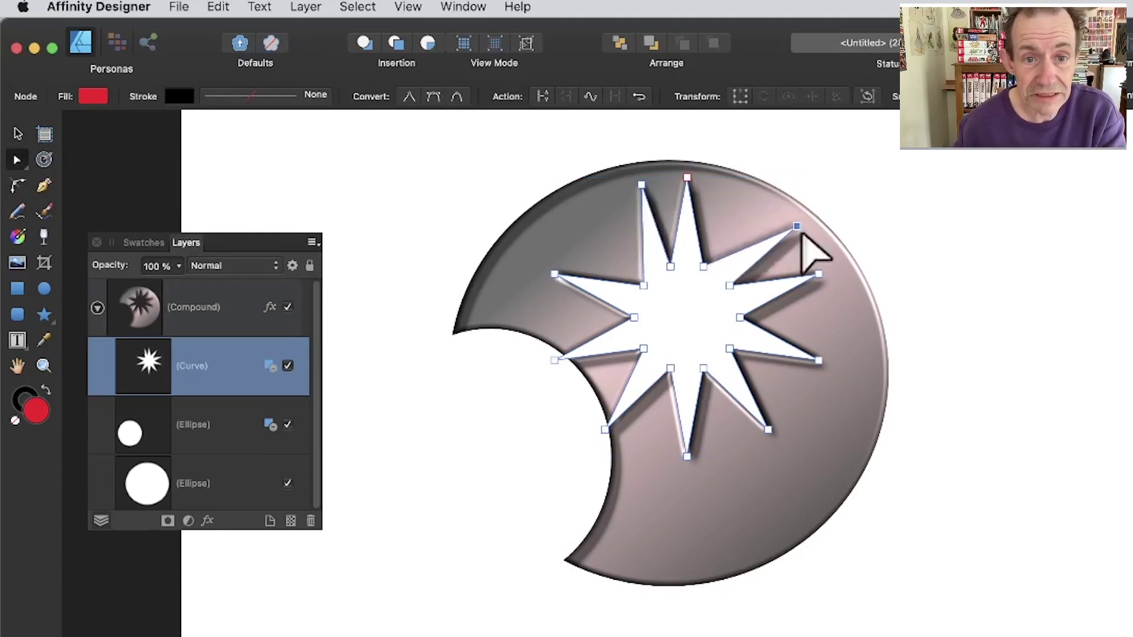
drag(819, 275, 848, 306)
drag(818, 361, 856, 435)
Step: Stretch the star curve's lower, left and upper-left tips outward beyond the edge of the large circle
drag(768, 430, 964, 614)
drag(687, 457, 730, 636)
drag(605, 430, 474, 628)
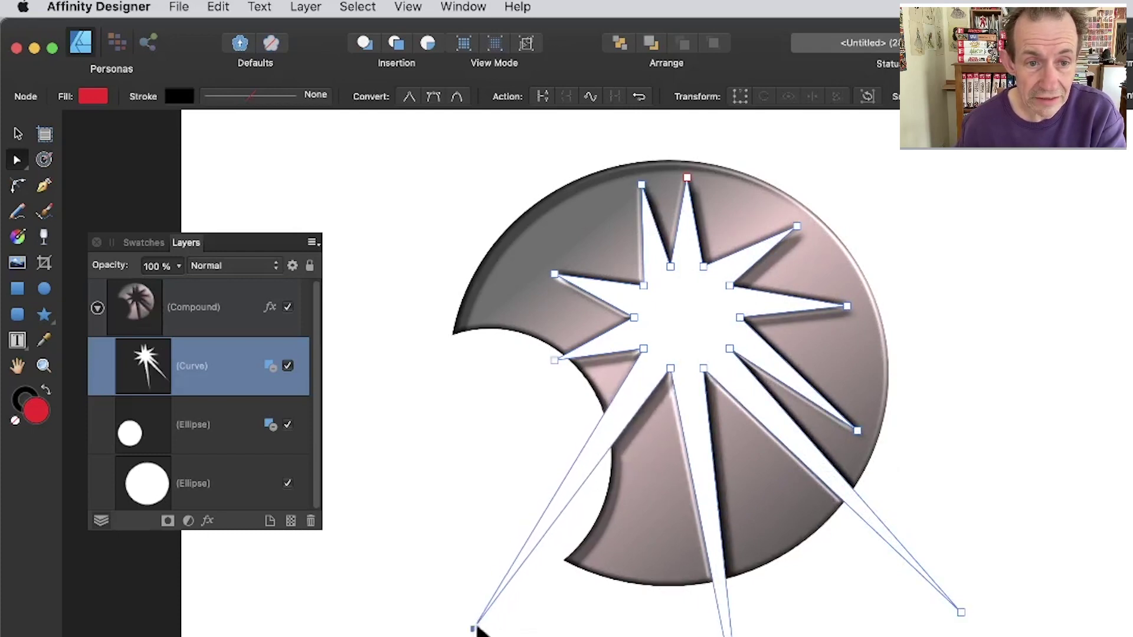
drag(557, 358, 396, 387)
drag(554, 274, 429, 177)
drag(636, 174, 630, 128)
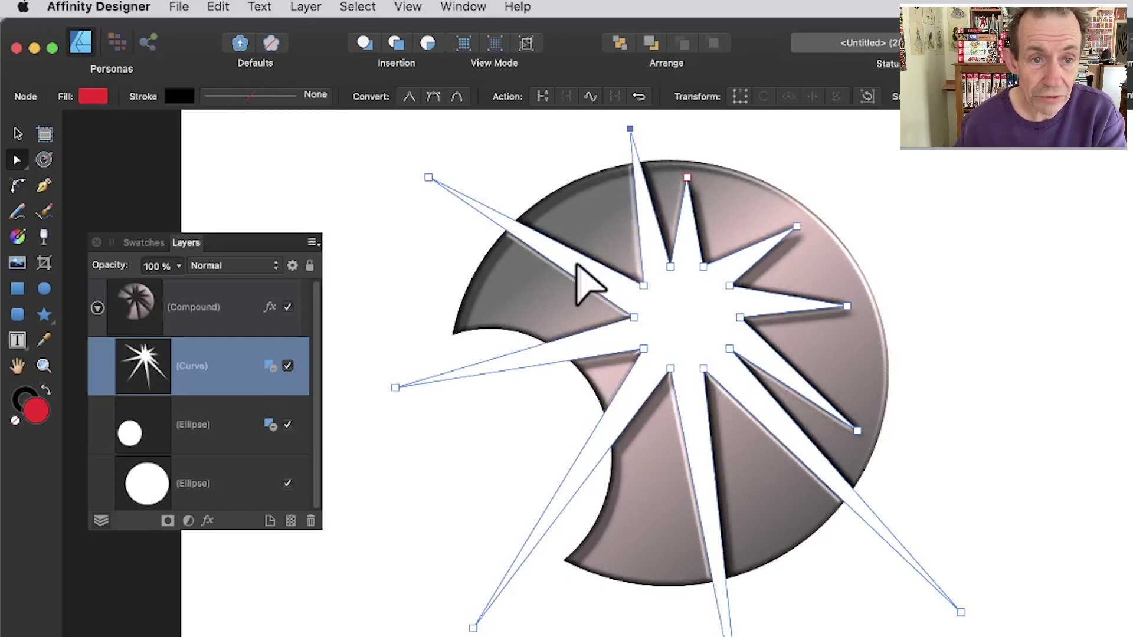
Step: Broaden the star curve's upper-left spike by pulling both its sides outward, and compare its operations before choosing Subtract
drag(590, 261, 615, 198)
drag(559, 272, 522, 298)
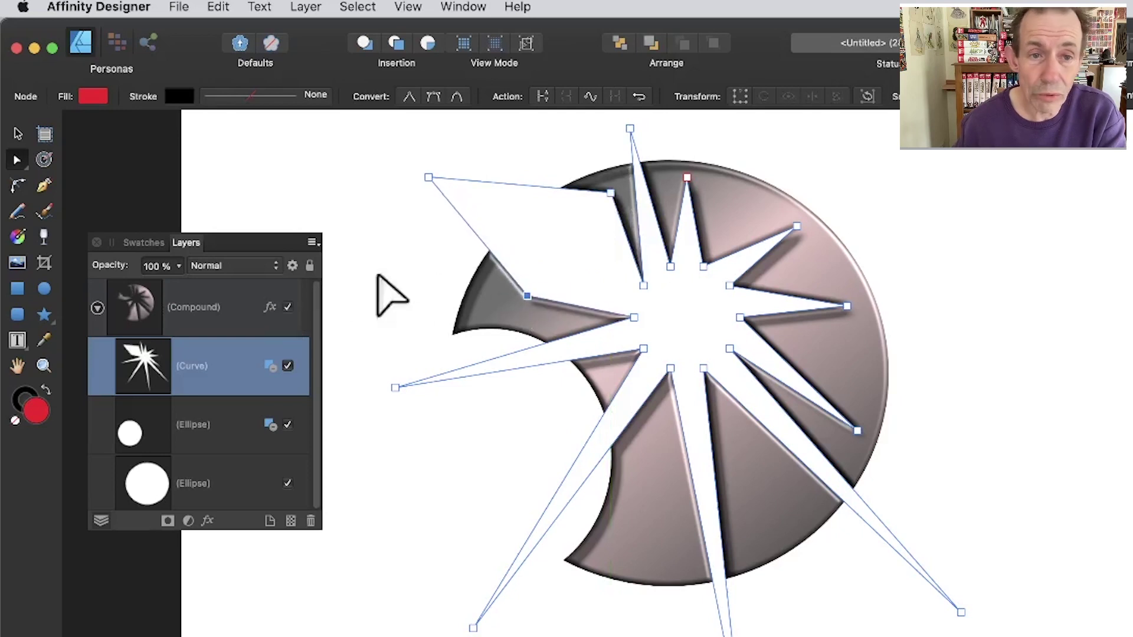
click(271, 366)
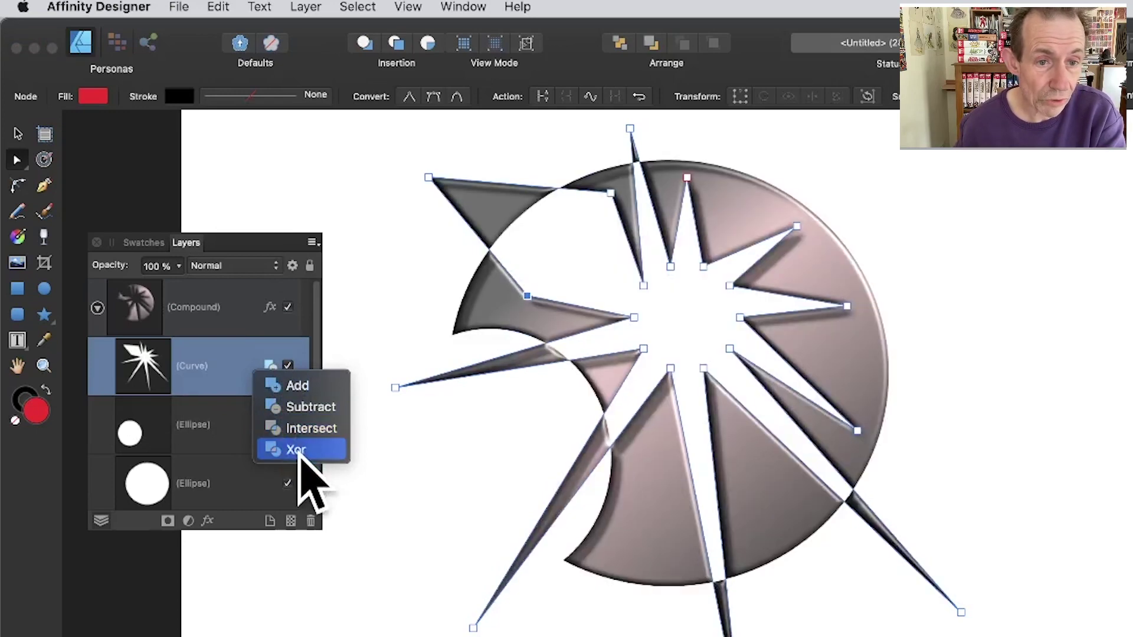
click(311, 407)
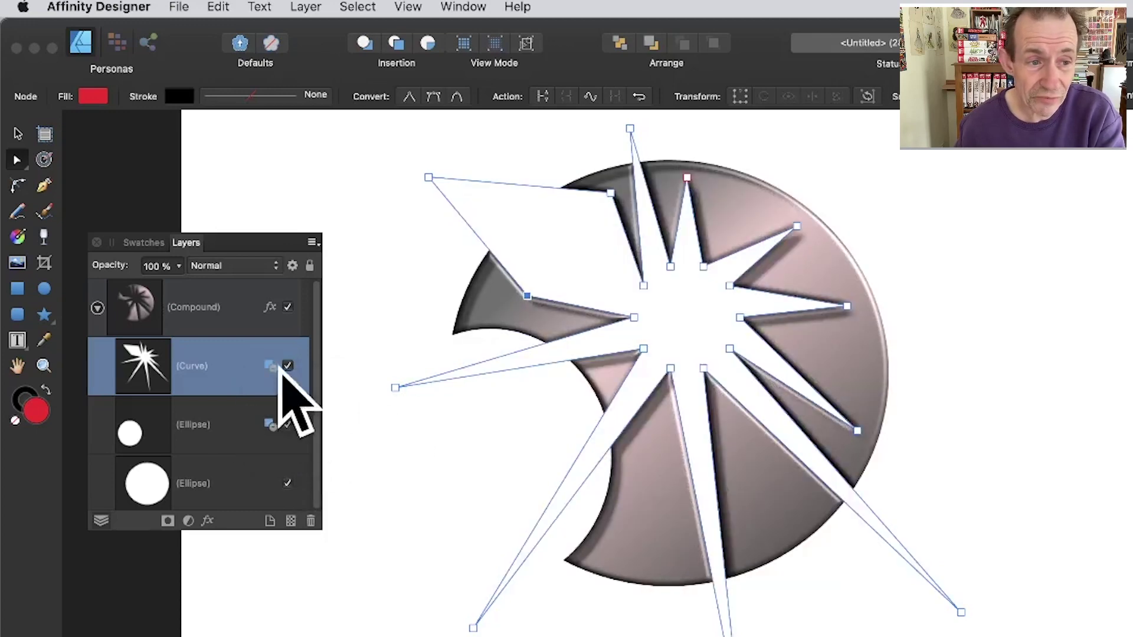
Step: Duplicate the subtracting ellipse, shrink the copy and place it over the large circle's lower-right edge
click(224, 417)
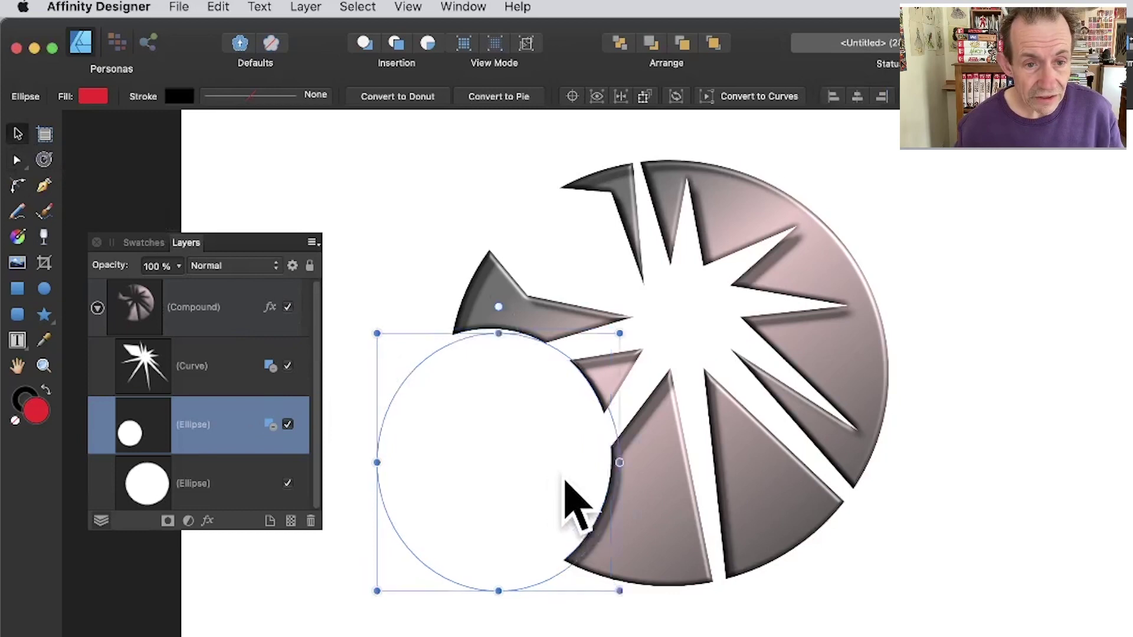
drag(556, 493, 751, 583)
drag(562, 415, 688, 541)
drag(759, 607, 784, 523)
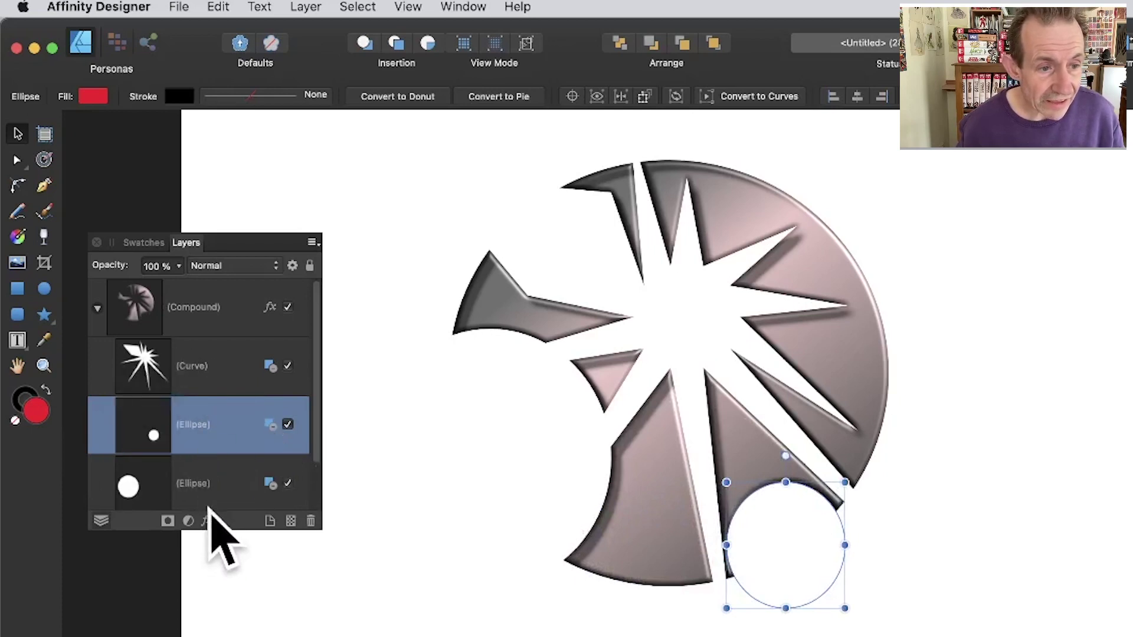
Step: Enlarge the layer list and copy the small circle cutout to the compound's upper-right, right and left edges
drag(222, 531, 222, 613)
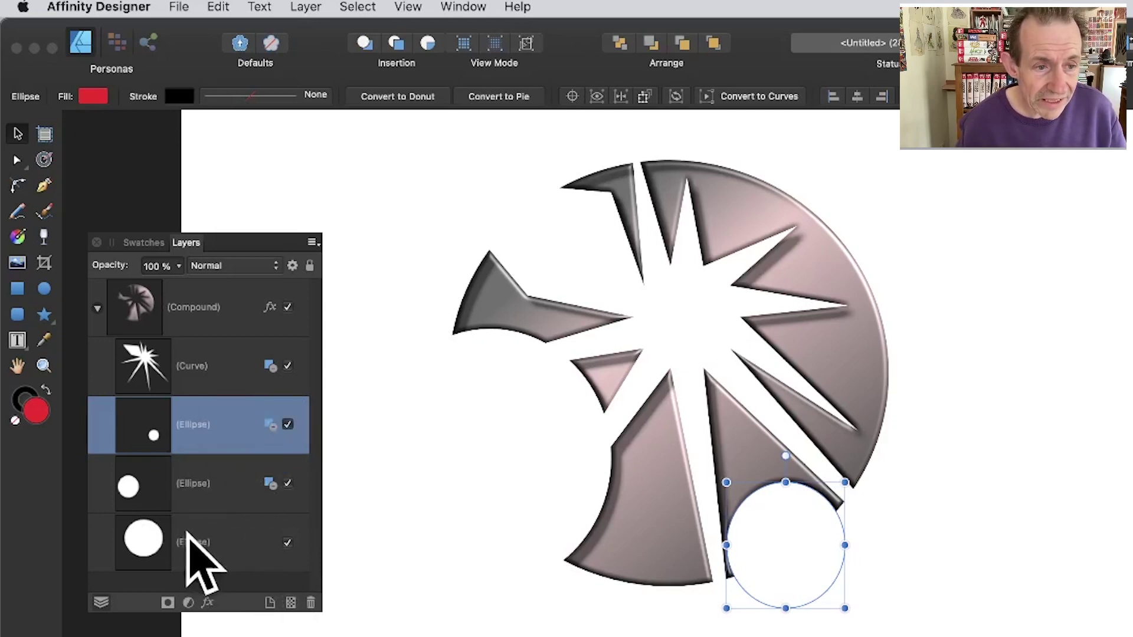
click(158, 542)
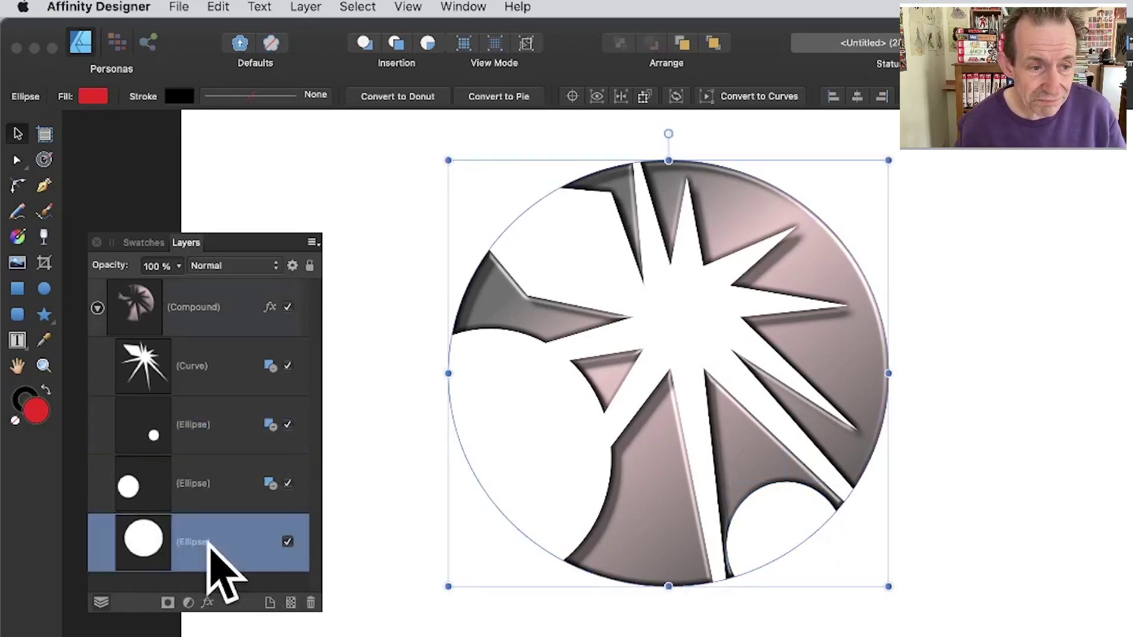
click(229, 483)
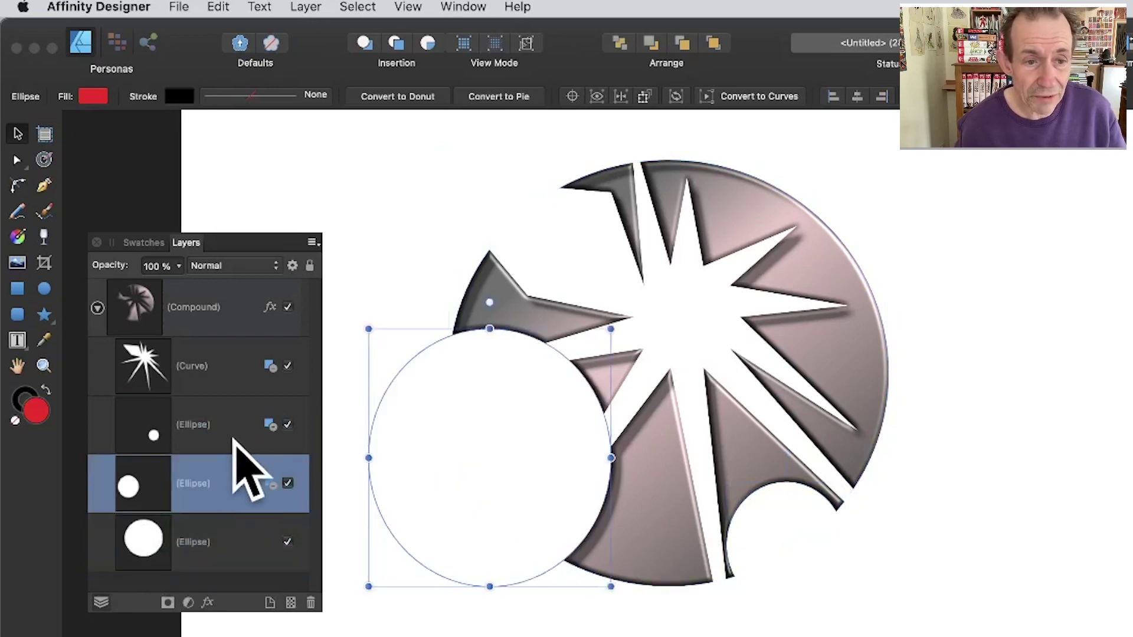
click(190, 418)
drag(793, 529, 426, 314)
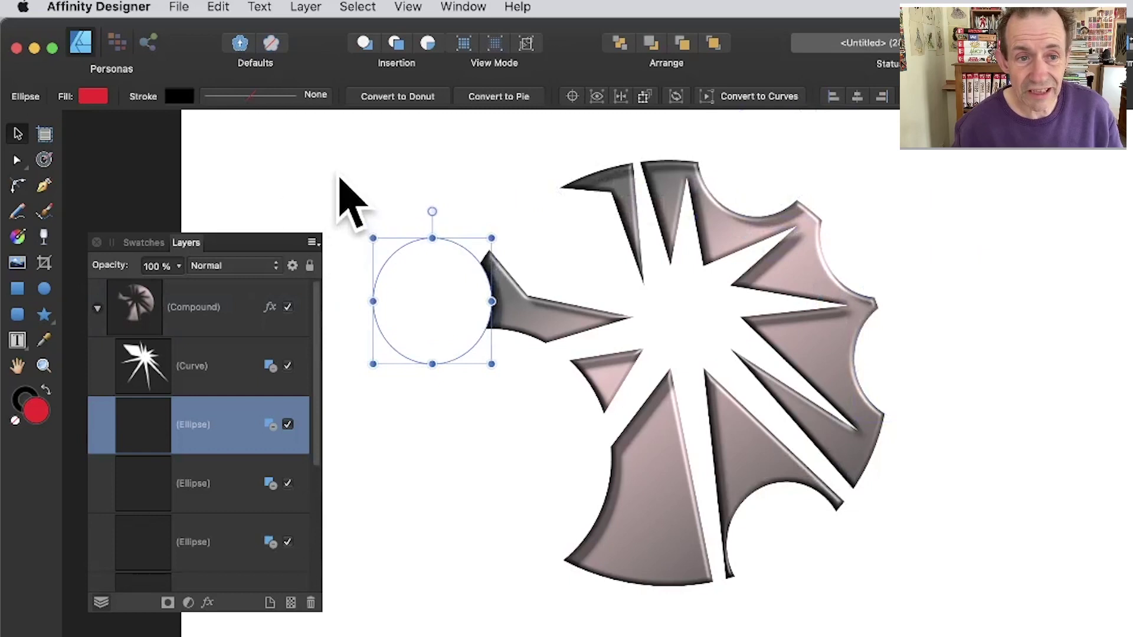
click(329, 161)
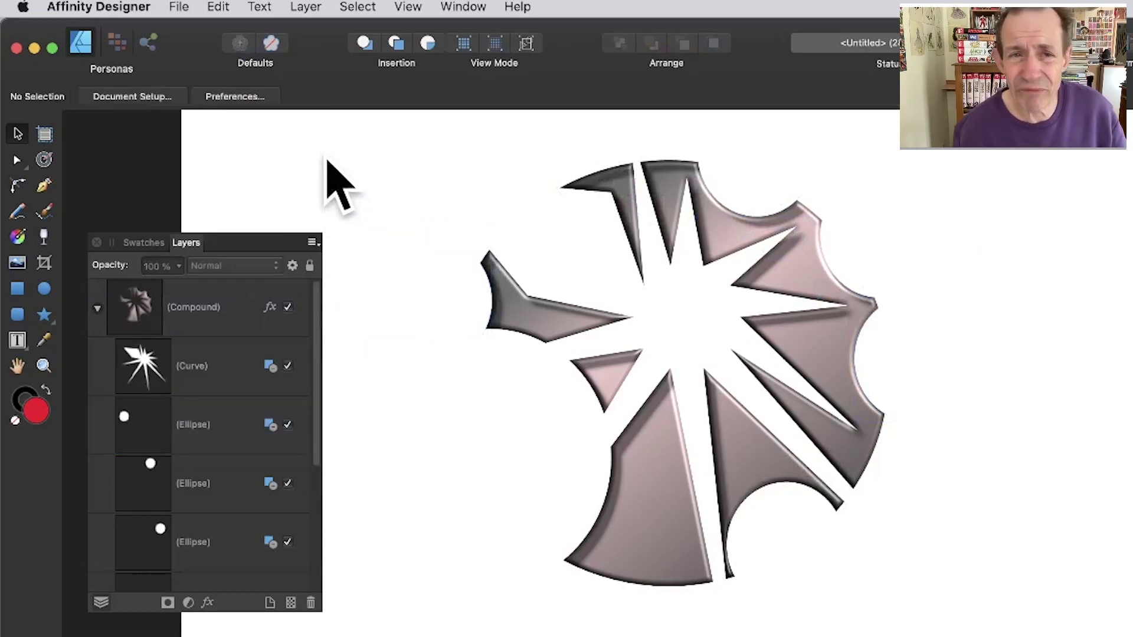
Step: Select the whole compound, collapse its children and place a duplicate of it to the lower right, overlapping the original
drag(373, 140, 1021, 636)
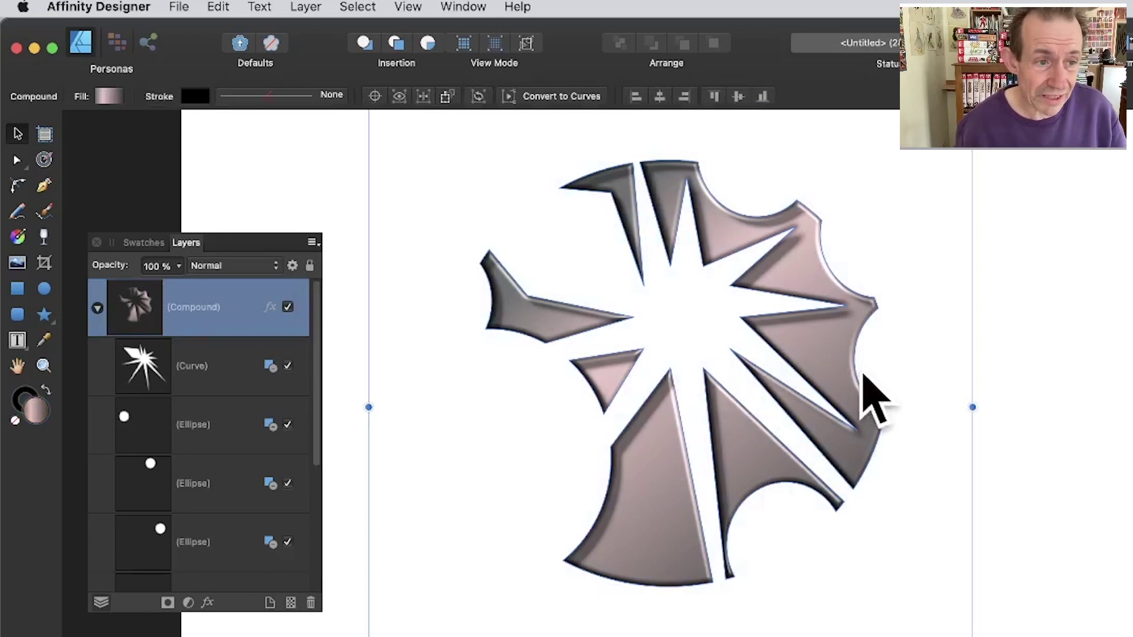
click(98, 307)
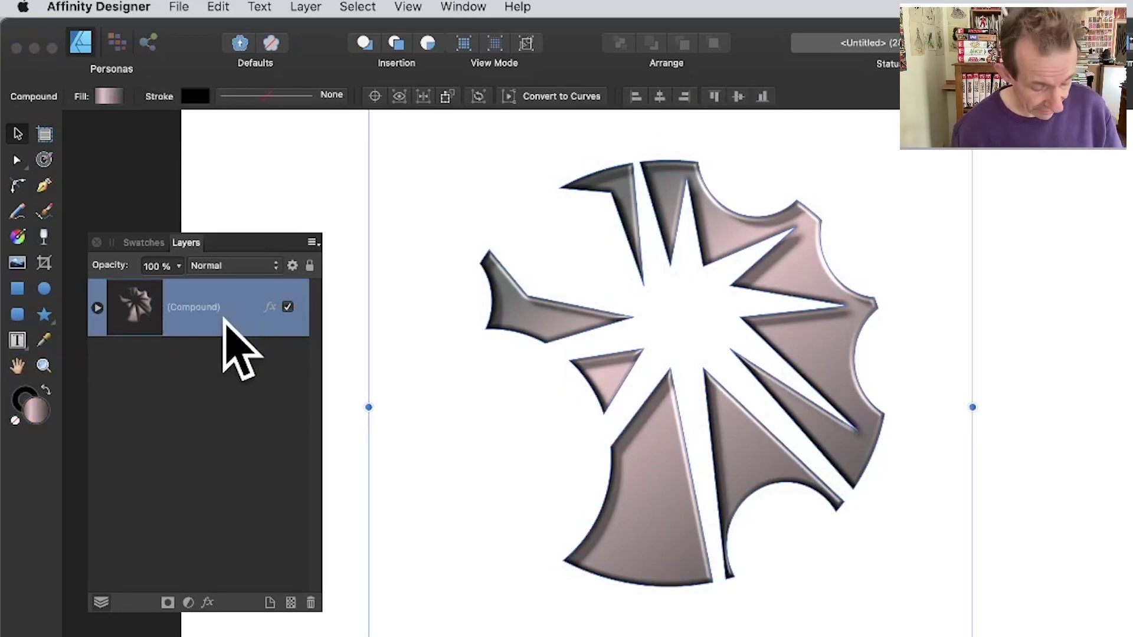
drag(643, 463, 841, 553)
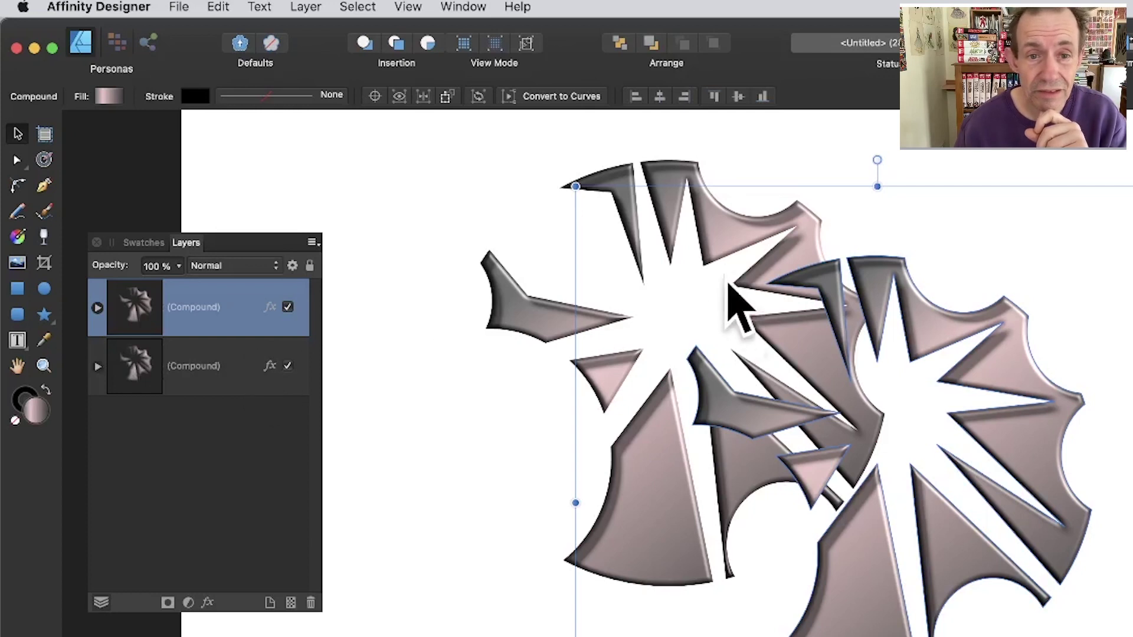
Step: In the original compound, shrink the left small circle cutout and place copies of it over the lower pieces
click(97, 366)
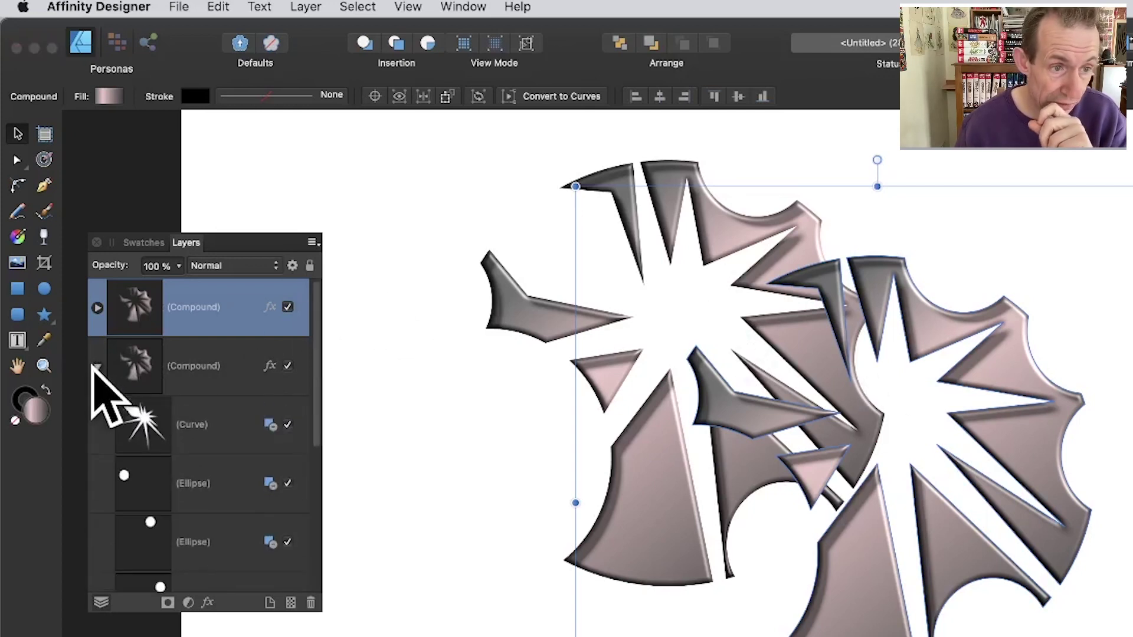
click(192, 482)
drag(452, 321, 543, 380)
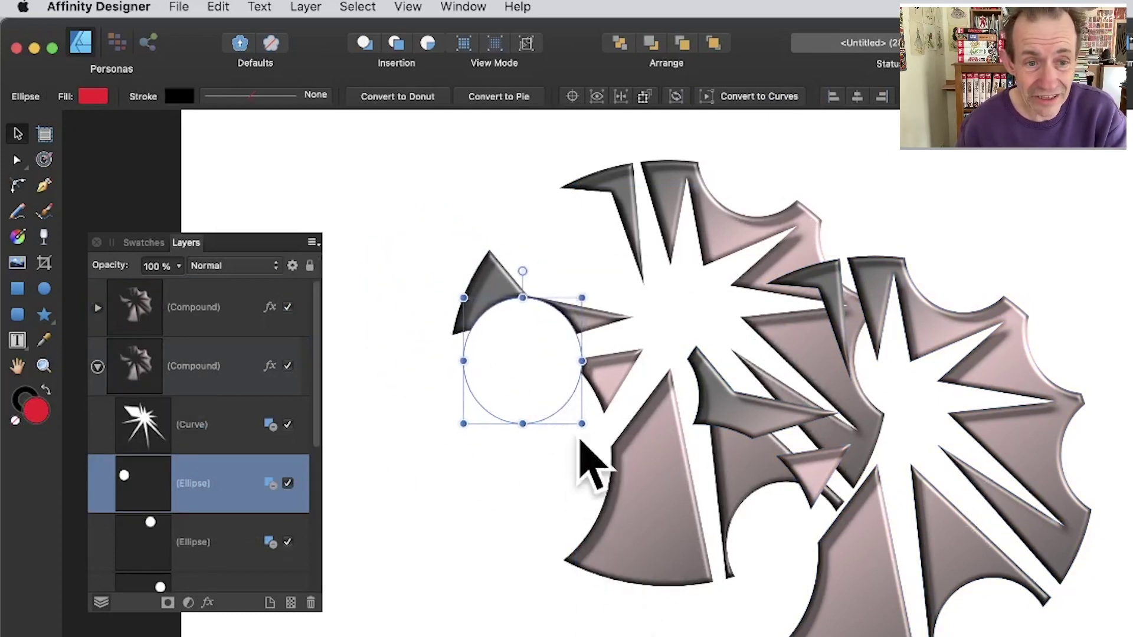
drag(582, 423, 742, 498)
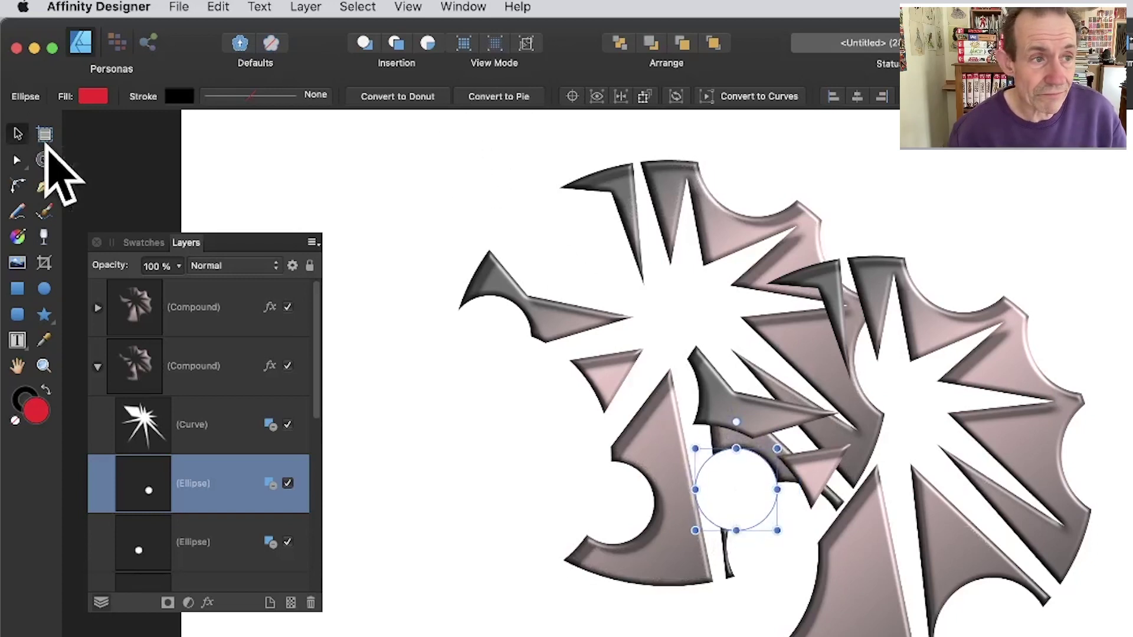
Step: Select both the original and the duplicate compound and combine them into a new compound
drag(403, 129, 1131, 636)
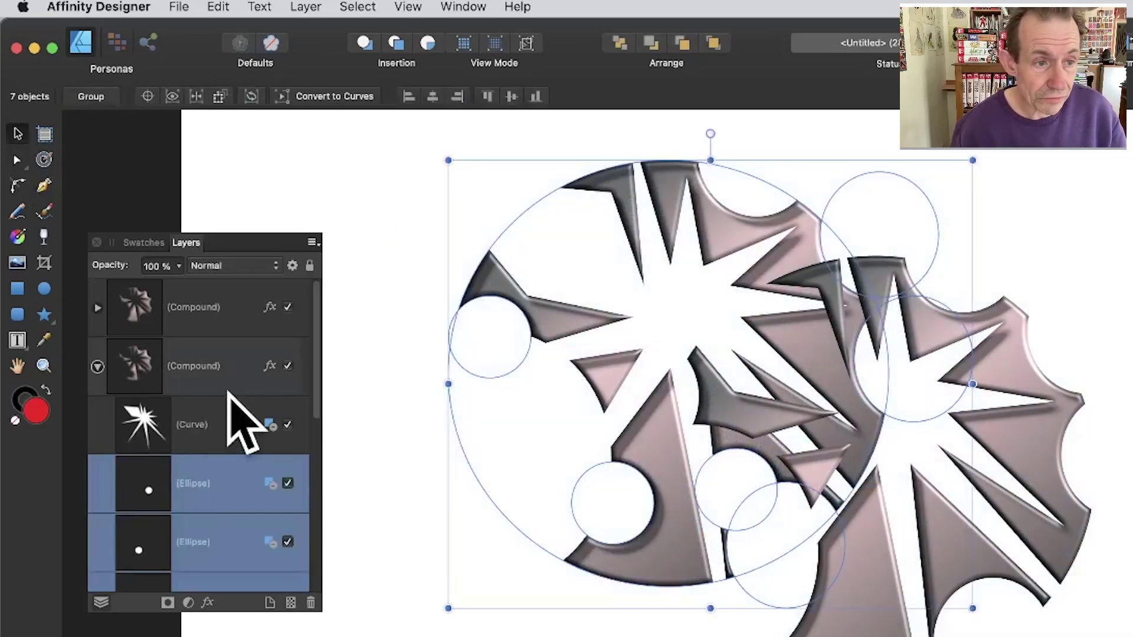
click(97, 366)
click(205, 316)
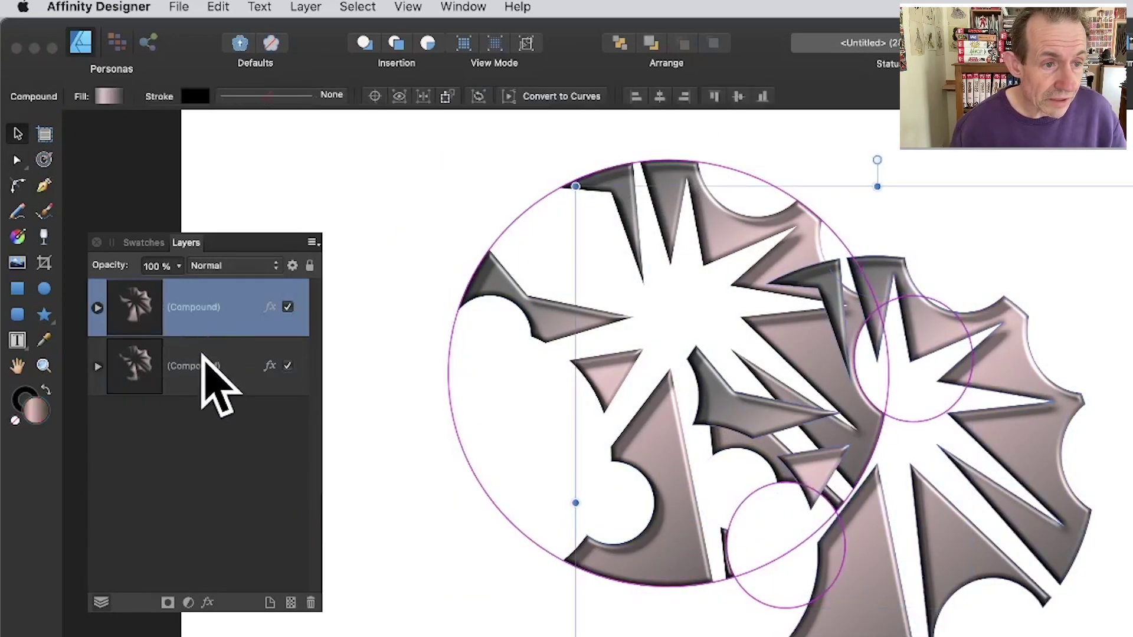
shift+click(229, 361)
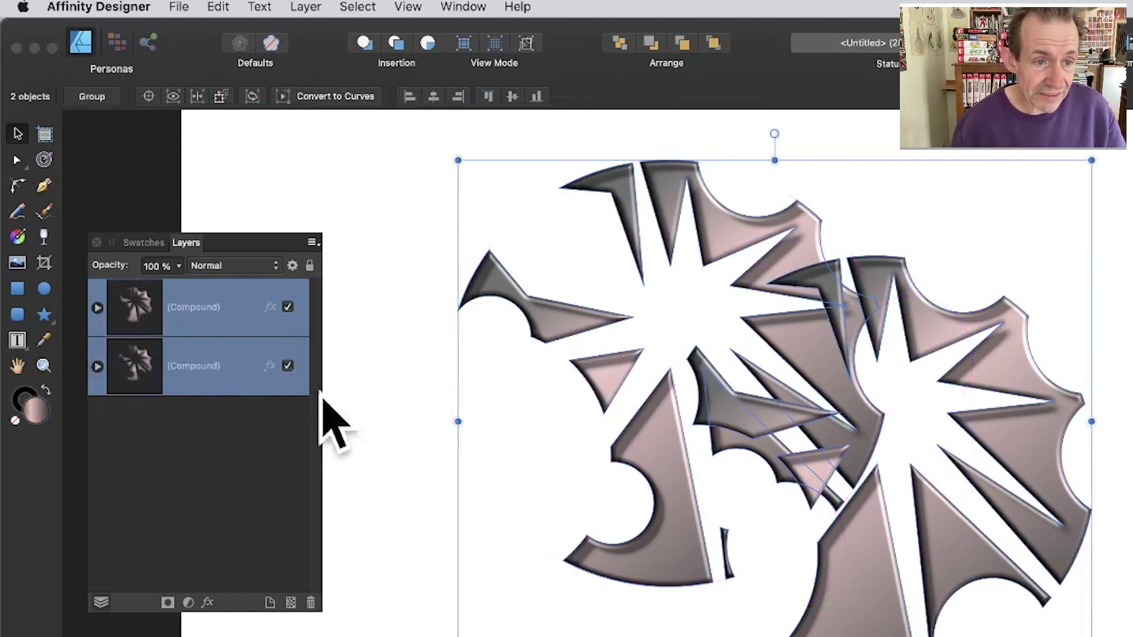
click(313, 6)
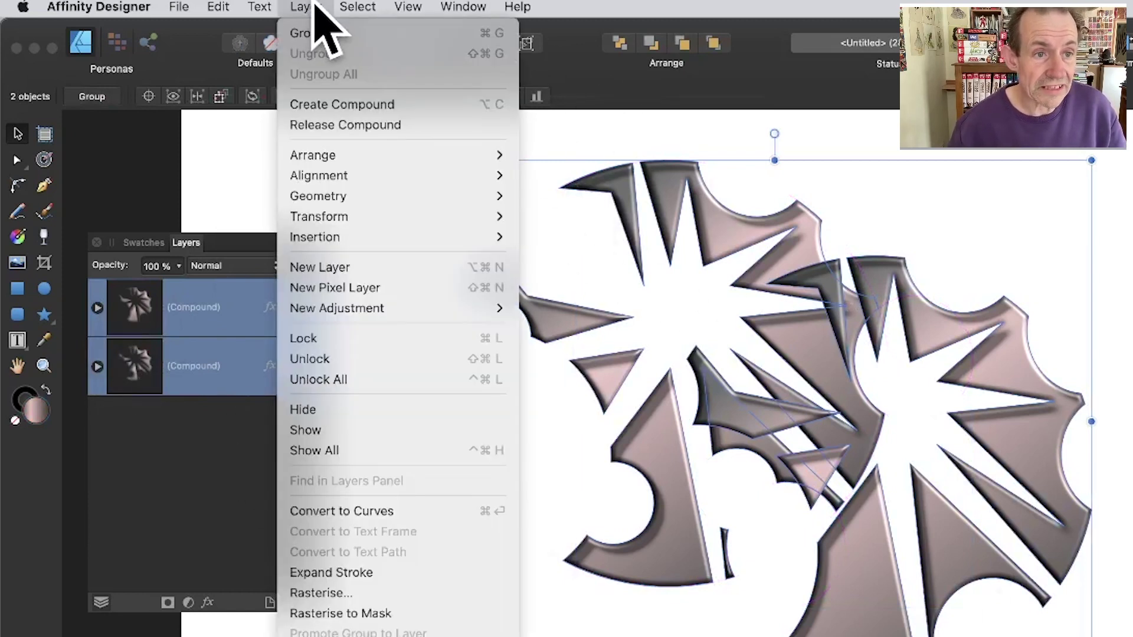
click(330, 105)
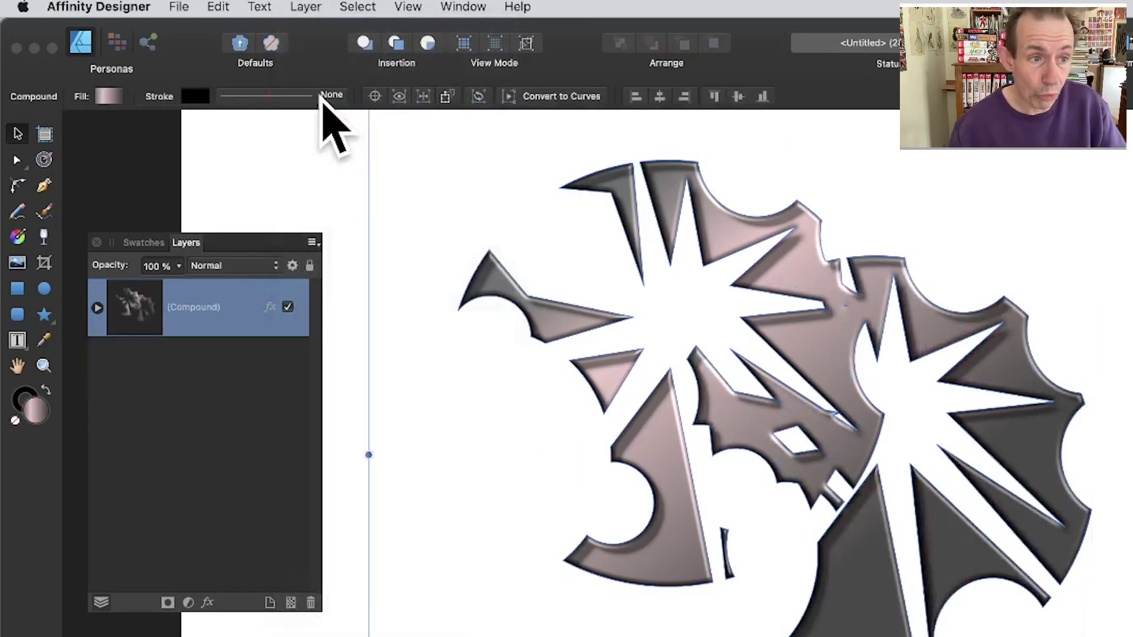
Step: Inside the upper nested compound, keep the first small ellipse set to Subtract and move it down and left
click(98, 308)
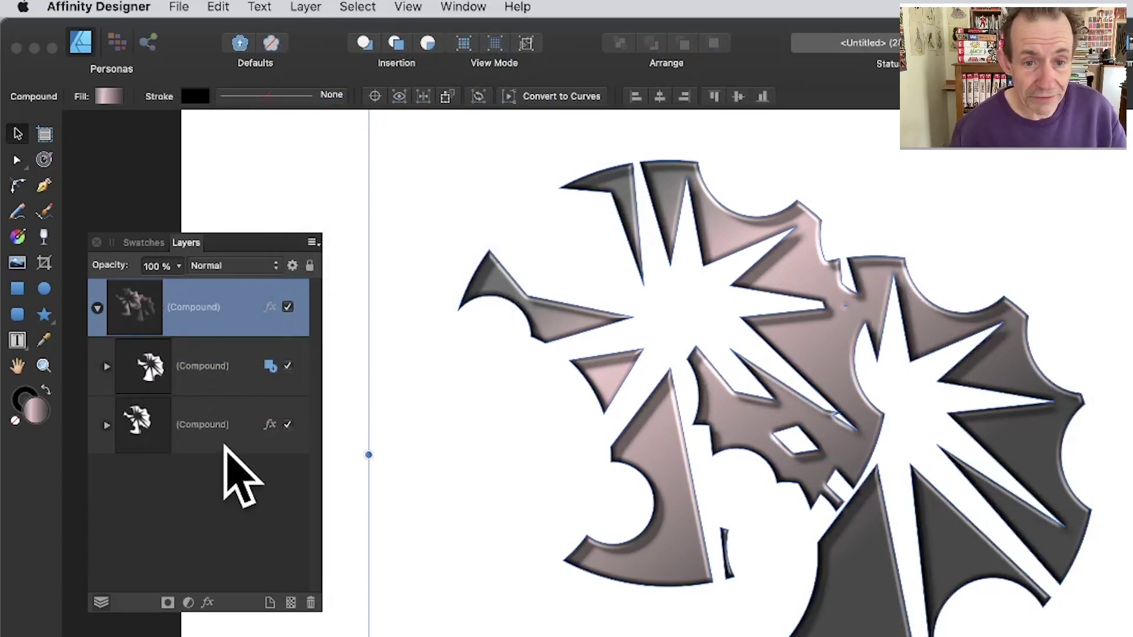
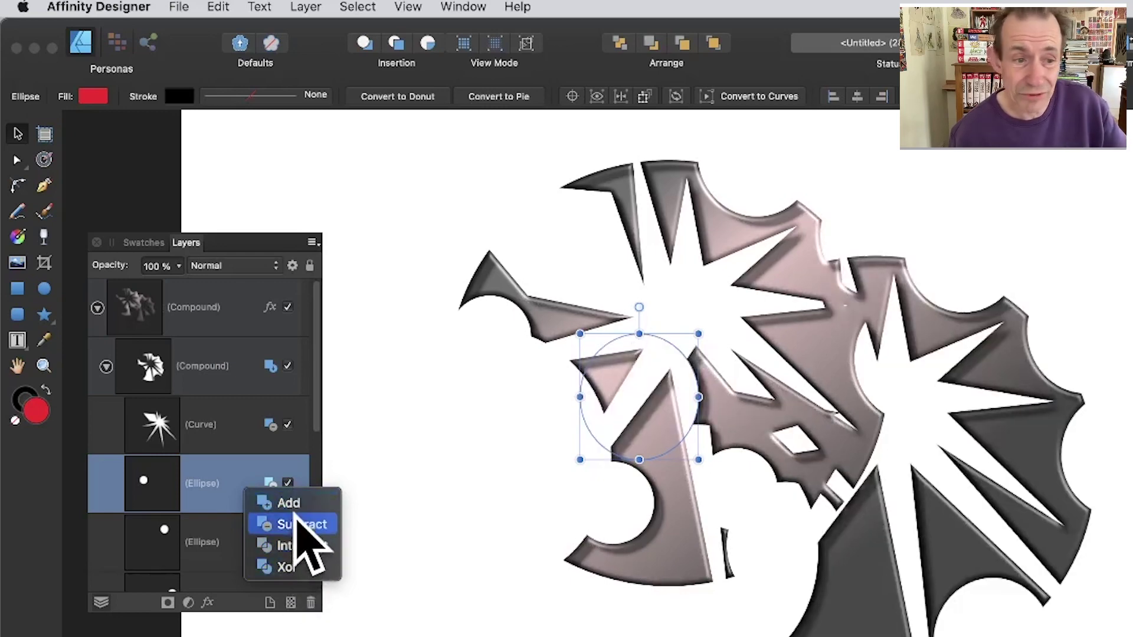
click(301, 524)
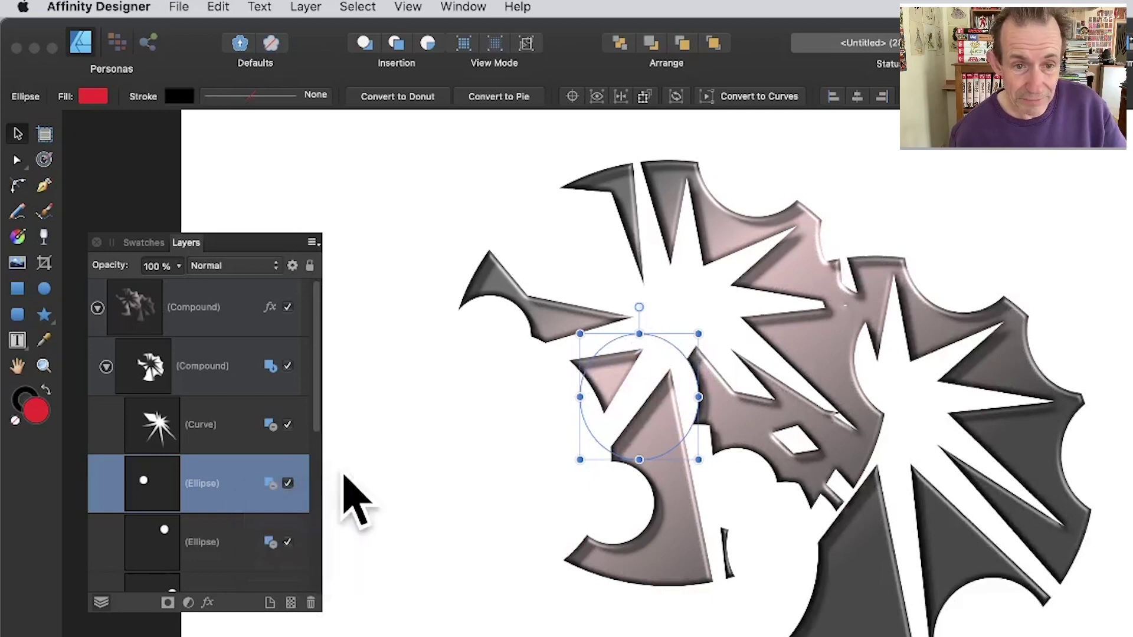
drag(622, 354, 593, 381)
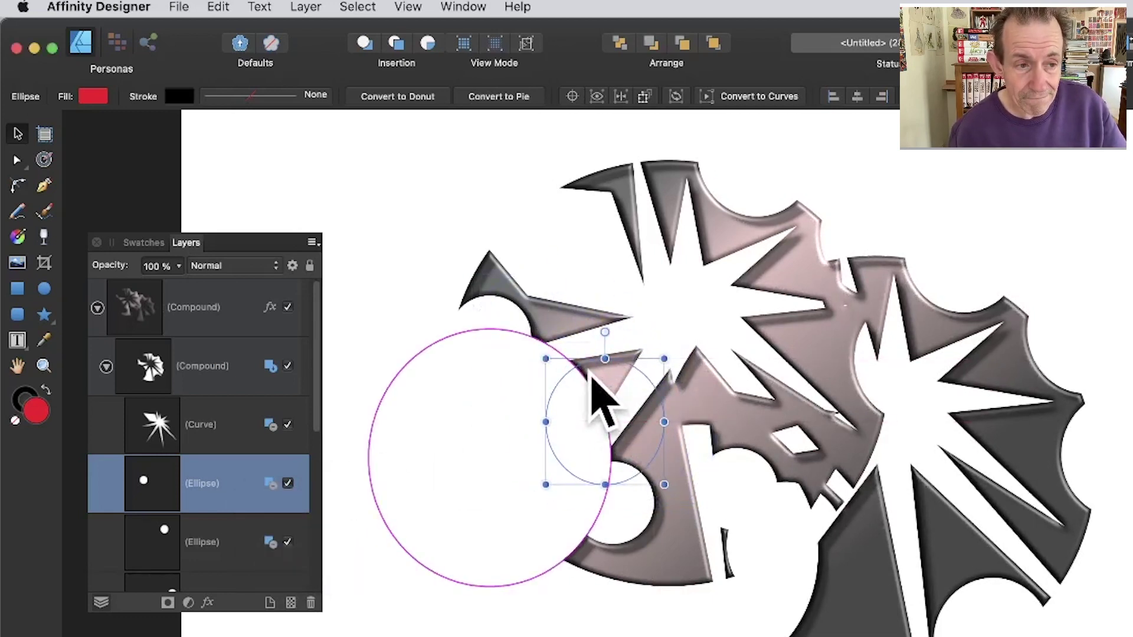
Step: Collapse the upper nested compound's children and set that compound's operation to Subtract
click(98, 308)
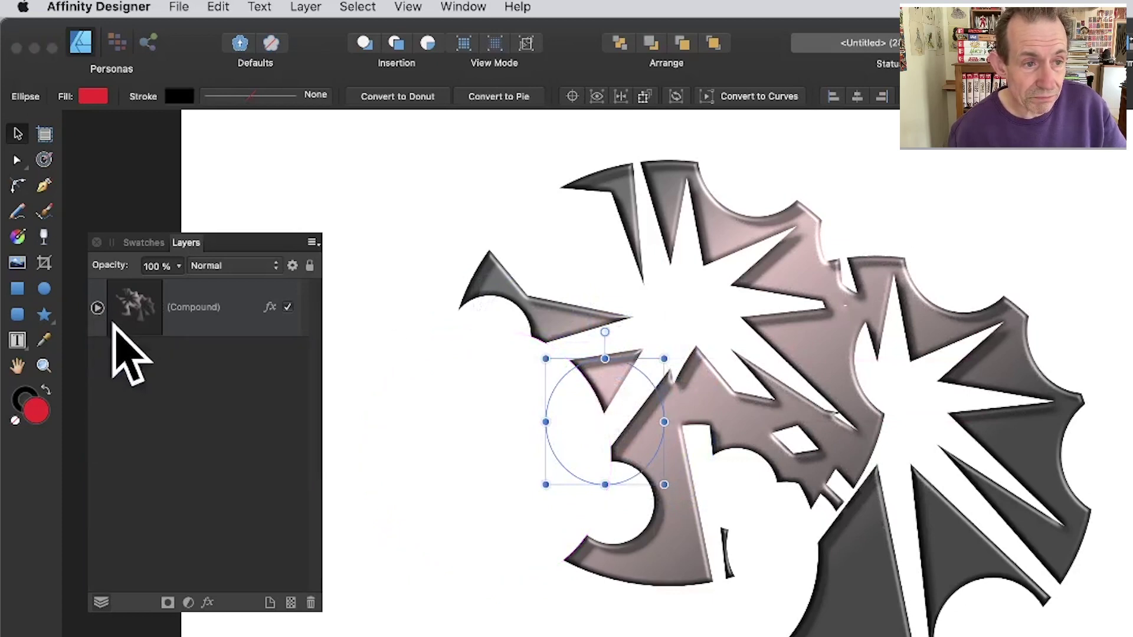
click(98, 307)
click(106, 367)
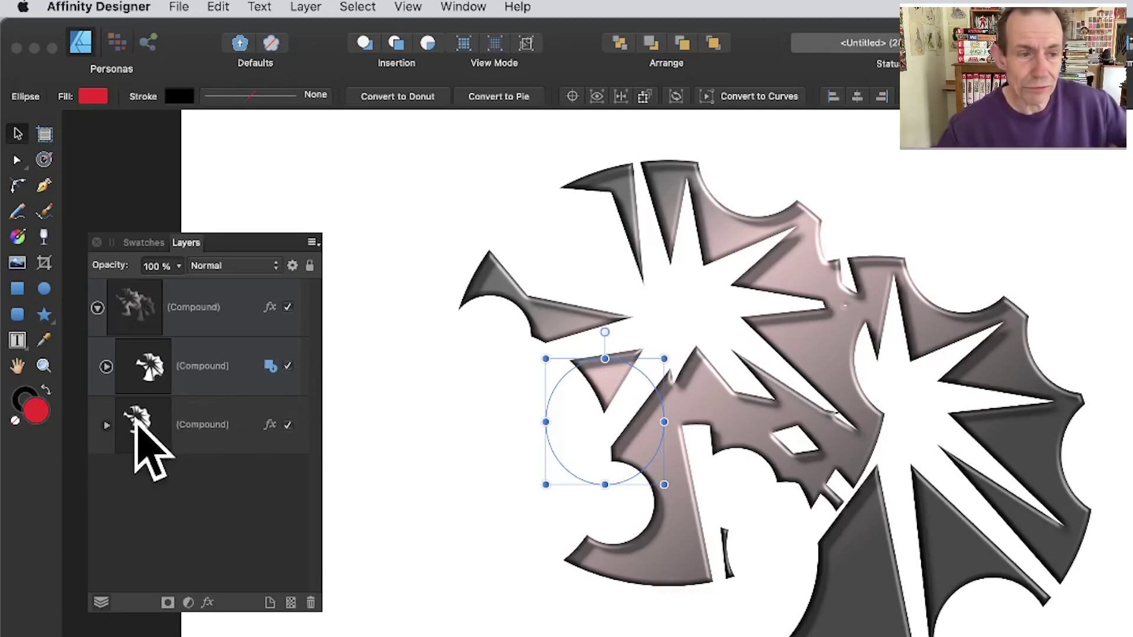
click(205, 367)
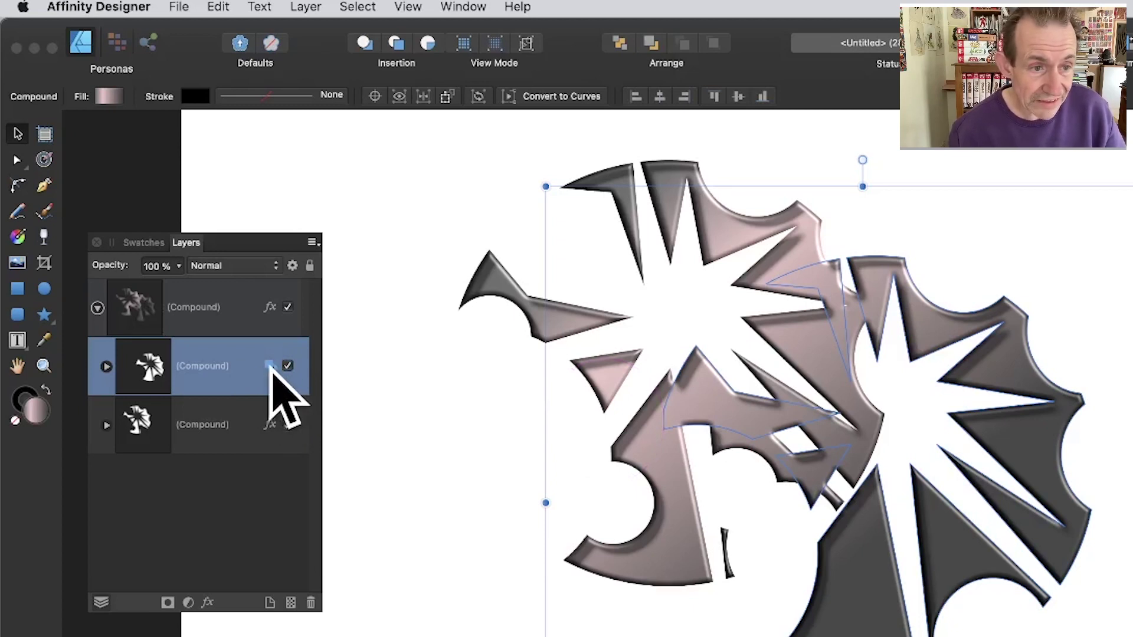
click(270, 365)
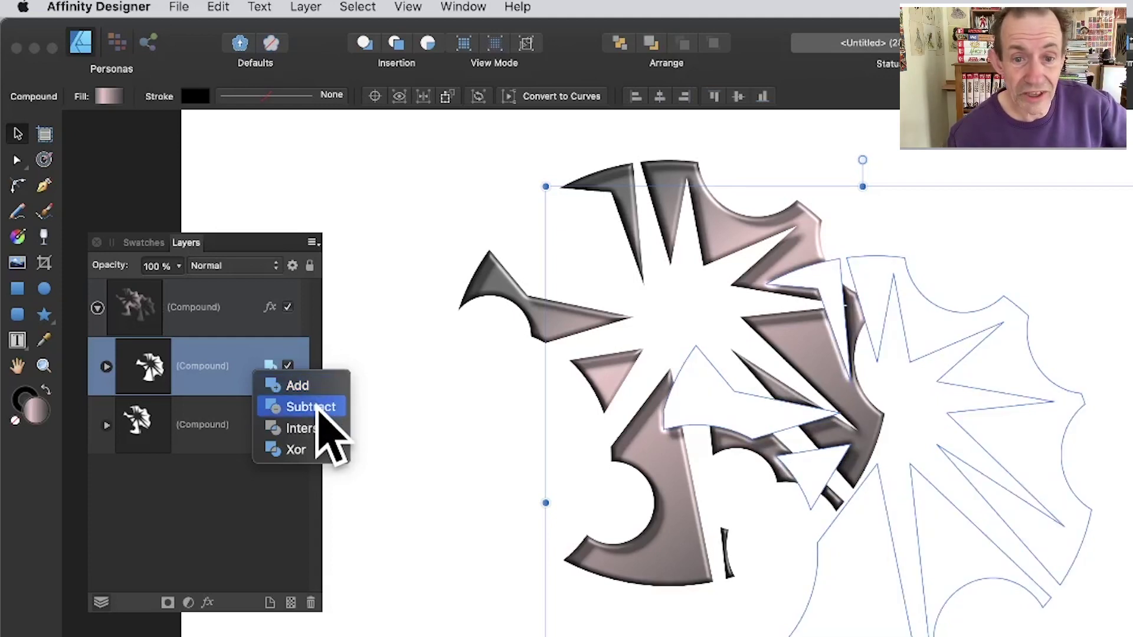
click(317, 407)
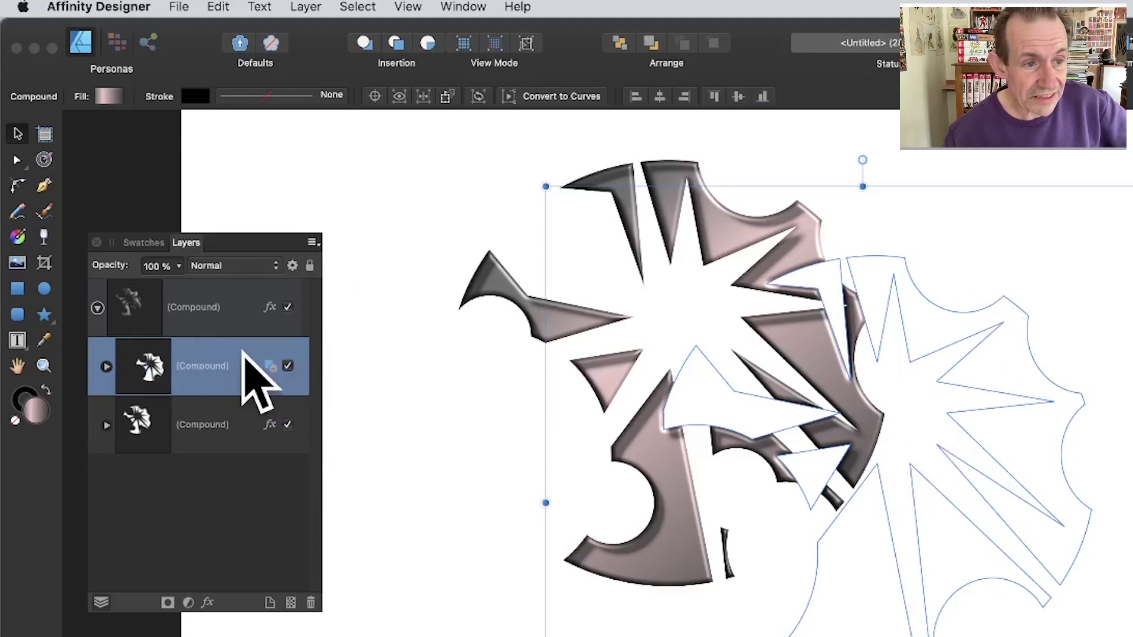
Step: Scale down the subtracting nested compound and move it over the lower part of the base compound
mouse_move(961, 367)
mouse_down()
mouse_move(915, 341)
mouse_move(796, 366)
mouse_move(735, 439)
mouse_move(789, 367)
mouse_move(830, 260)
mouse_move(860, 253)
mouse_move(942, 282)
mouse_move(984, 264)
mouse_move(991, 296)
mouse_move(1011, 281)
mouse_move(905, 298)
mouse_move(986, 278)
mouse_move(685, 417)
mouse_move(913, 387)
mouse_up()
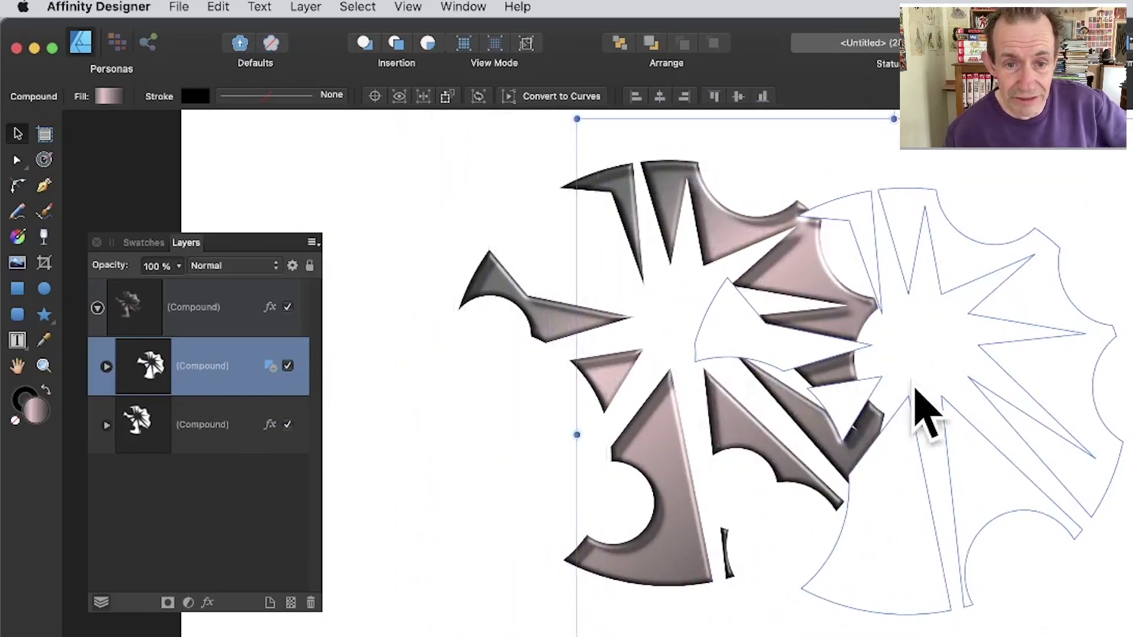
drag(1130, 635, 956, 485)
mouse_move(829, 303)
mouse_down()
mouse_move(826, 256)
mouse_move(774, 334)
mouse_move(688, 400)
mouse_move(722, 438)
mouse_move(706, 438)
mouse_up()
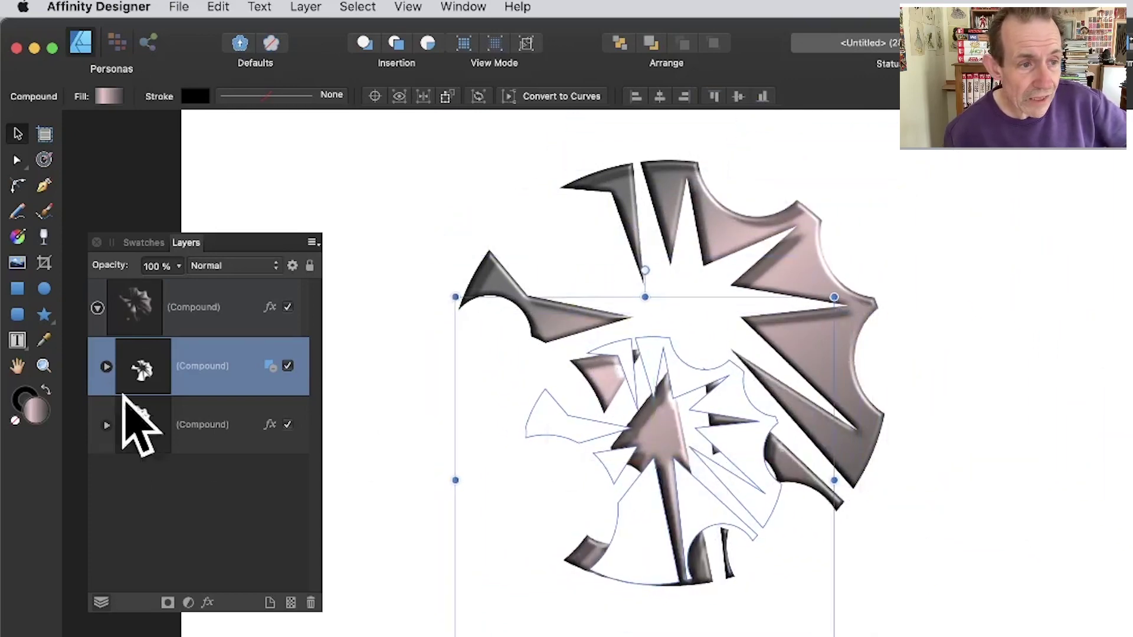
Step: Inside the subtracting nested compound, squash the star-shaped curve slightly from its upper edge and move it up and right, leaving nothing selected
click(106, 366)
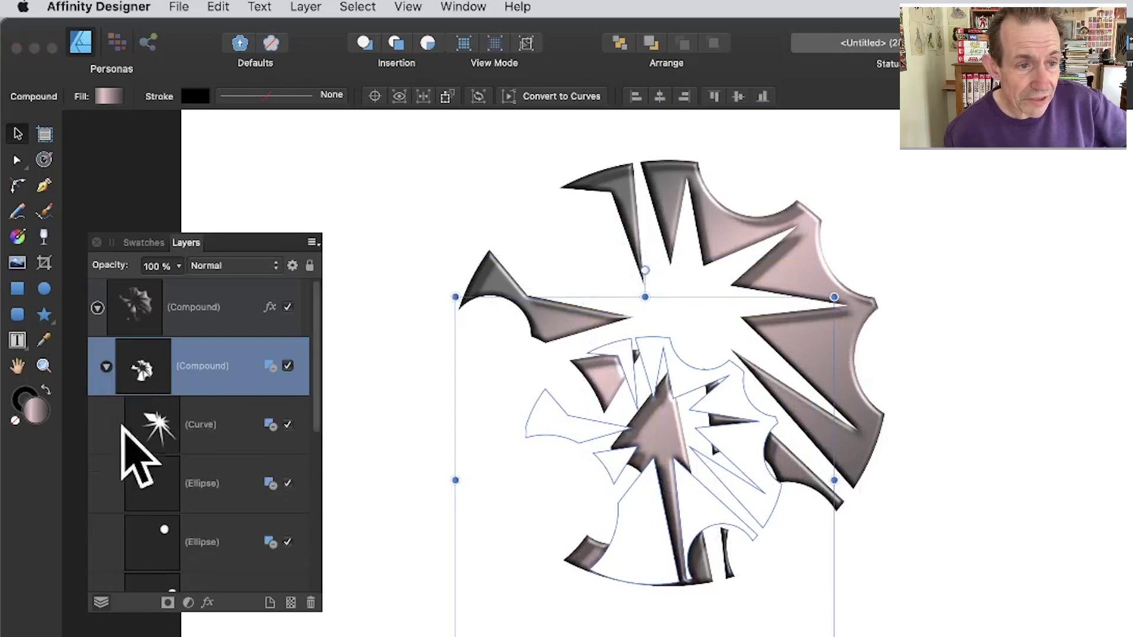
click(190, 438)
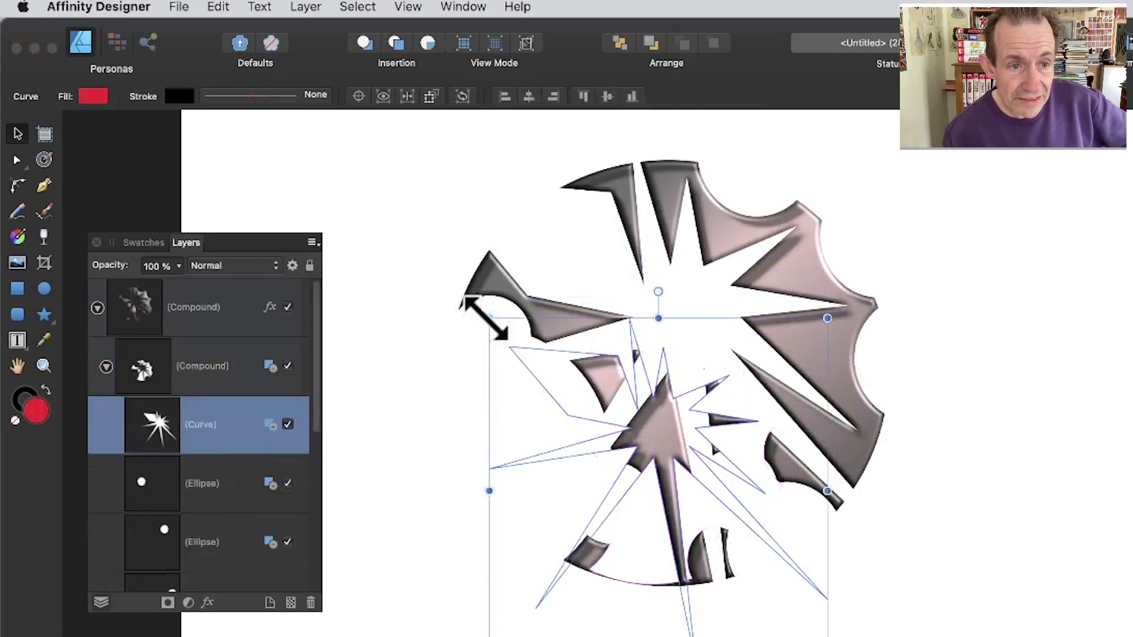
drag(489, 318, 481, 373)
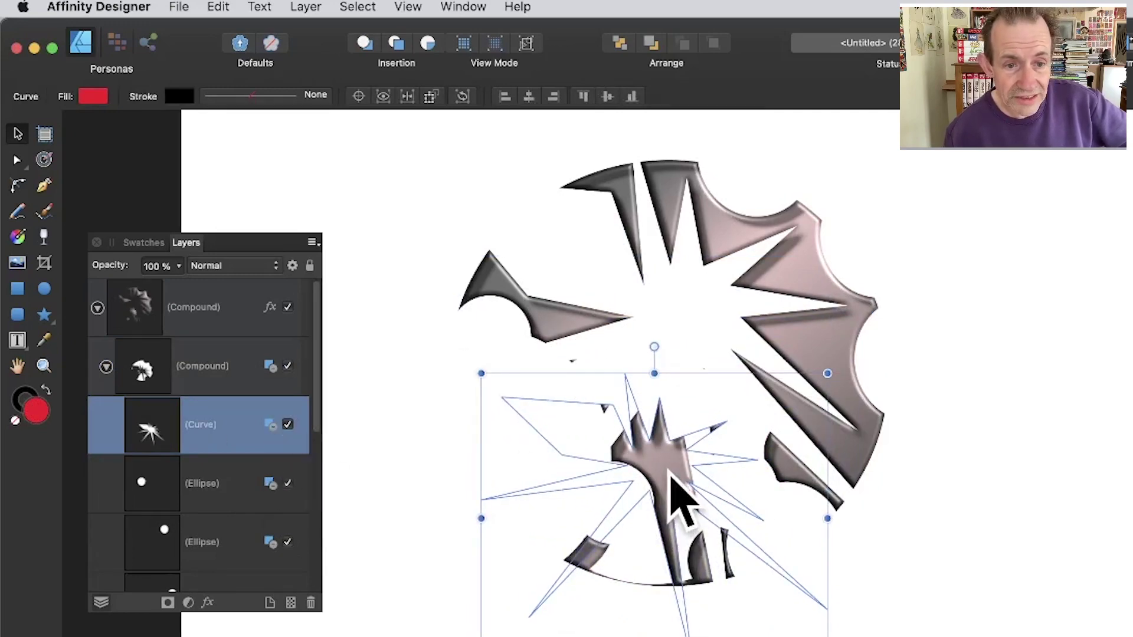
drag(673, 476, 830, 366)
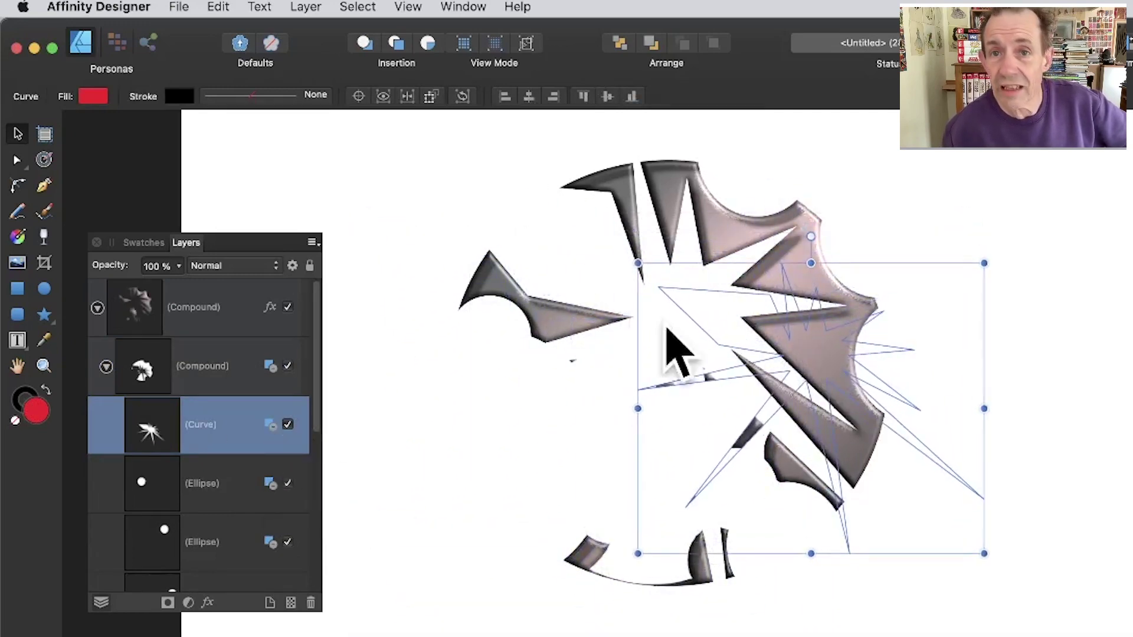
click(386, 208)
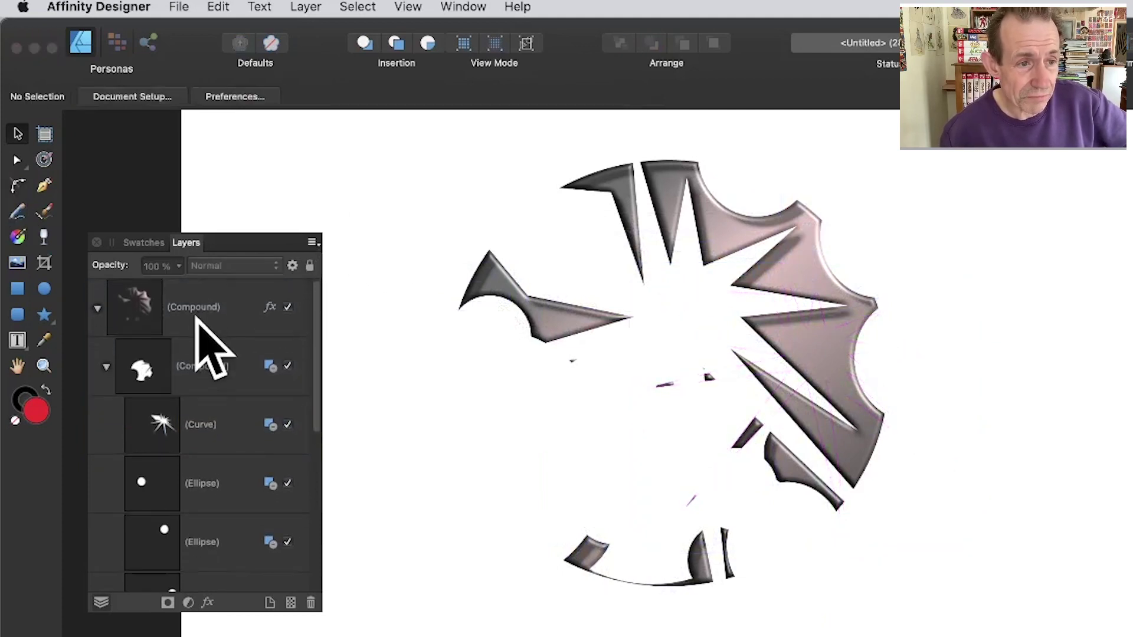
Step: Examine the outer compound's hierarchy down to its two nested compounds, leaving the whole structure collapsed
click(118, 319)
click(98, 308)
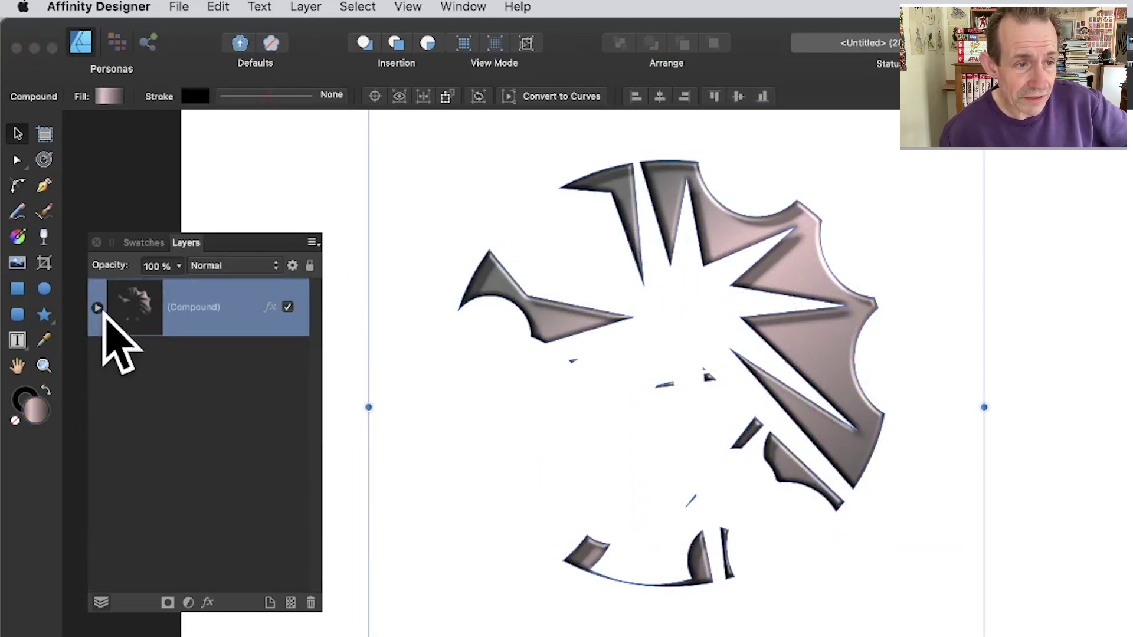
click(97, 308)
click(106, 367)
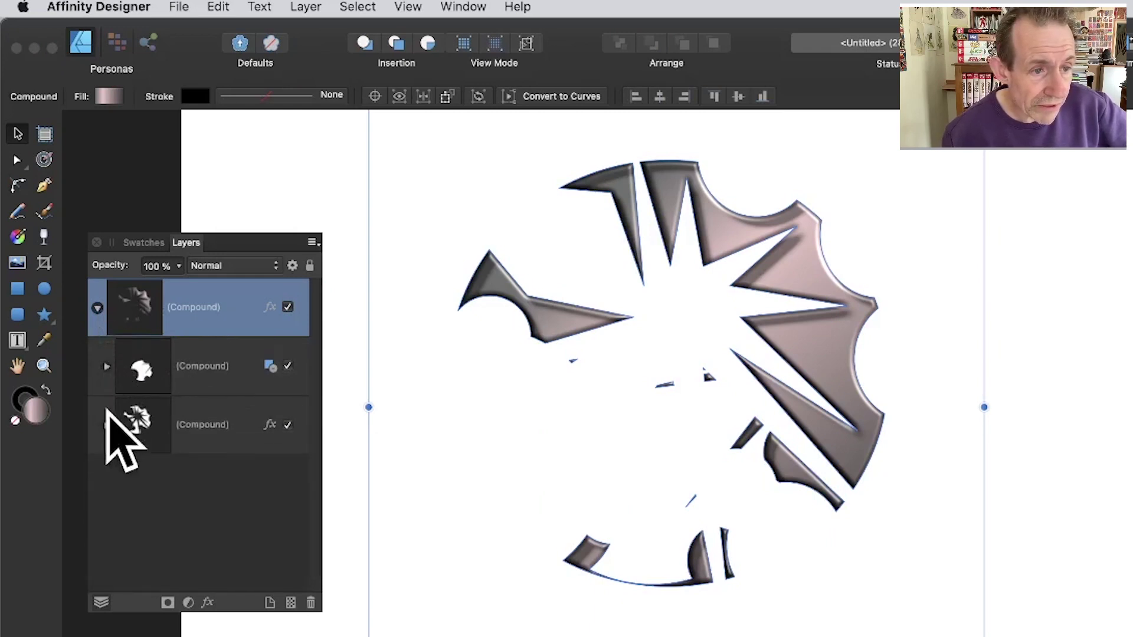
click(97, 307)
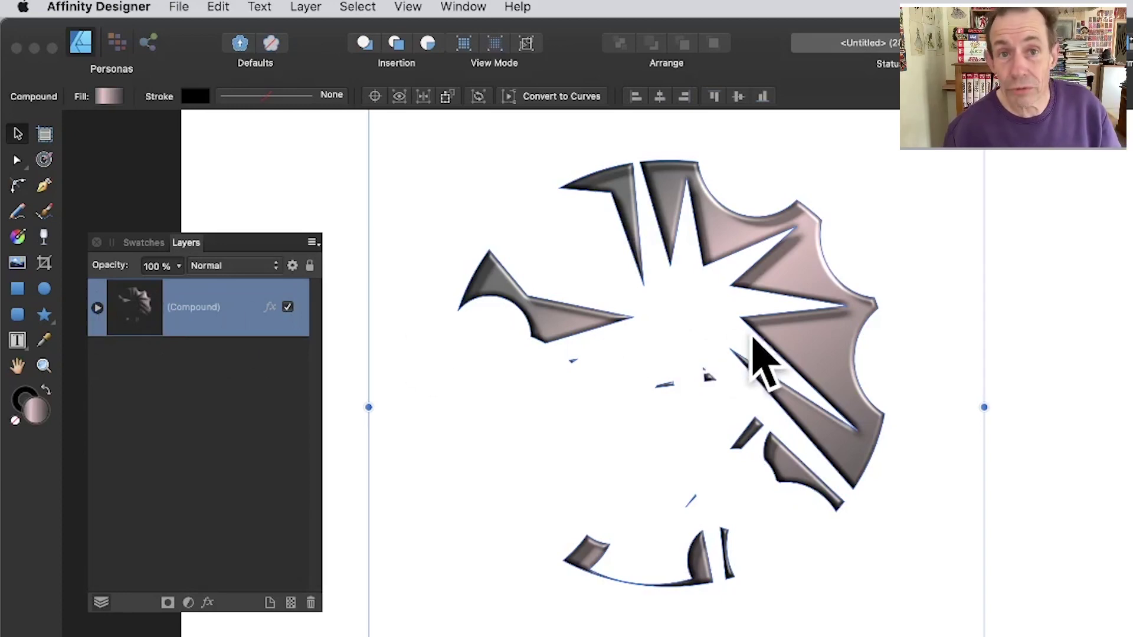
Step: Place four offset duplicates of the outer compound over the artwork and combine all five into a new compound
drag(811, 322, 689, 373)
drag(689, 373, 592, 468)
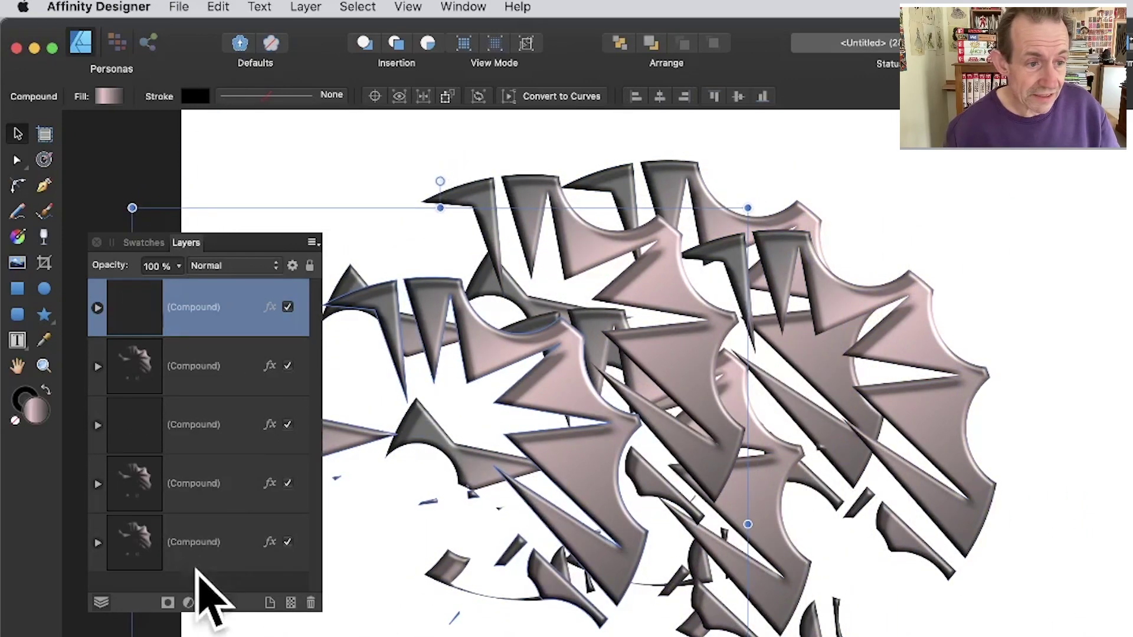
shift+click(215, 548)
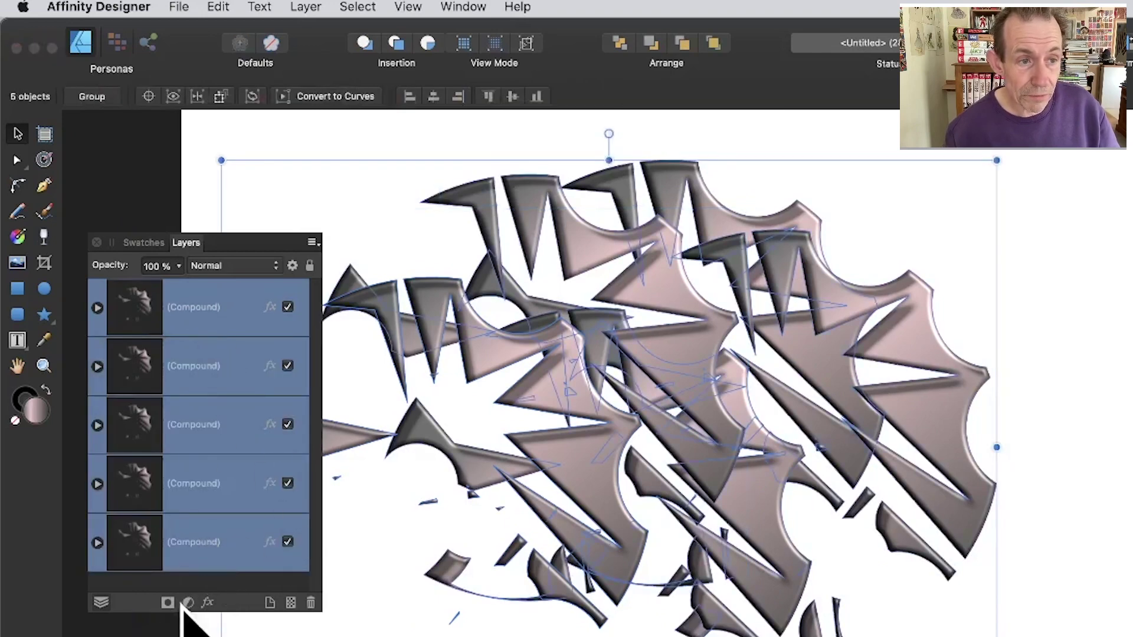
click(305, 6)
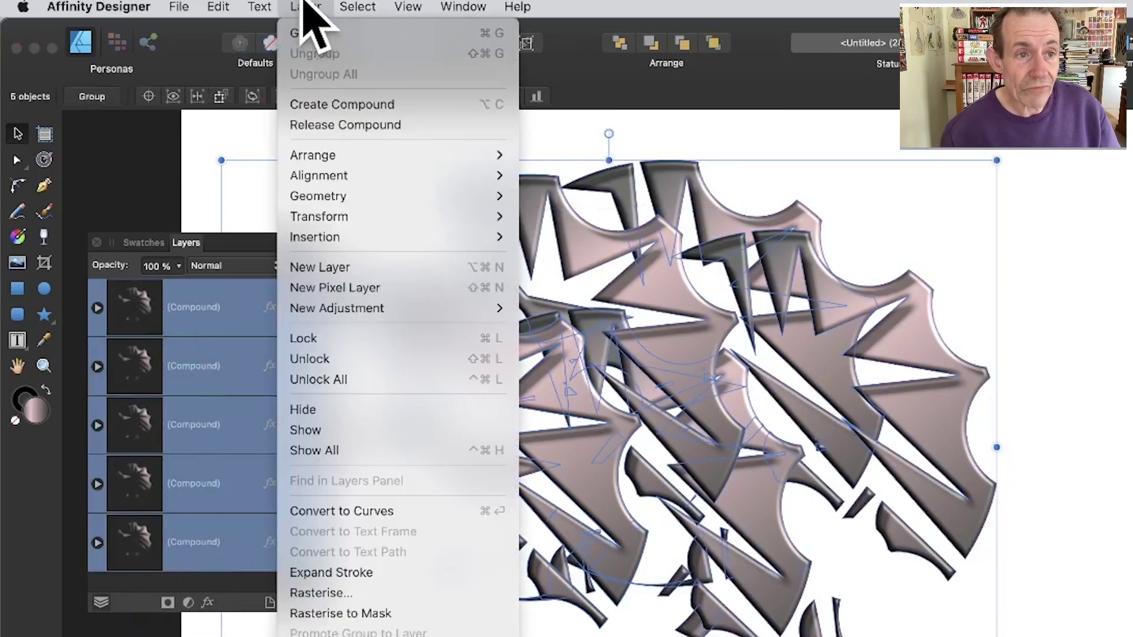
click(334, 104)
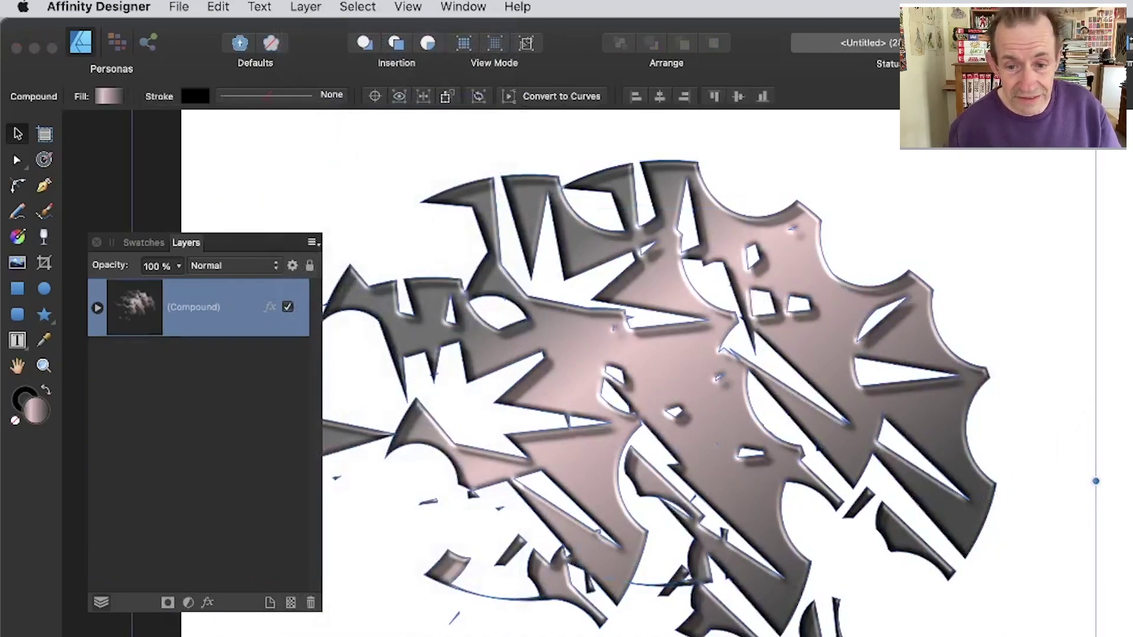
Step: Show the new compound's nested children, and convert the whole compound to curves
scroll(525, 330, down, 3)
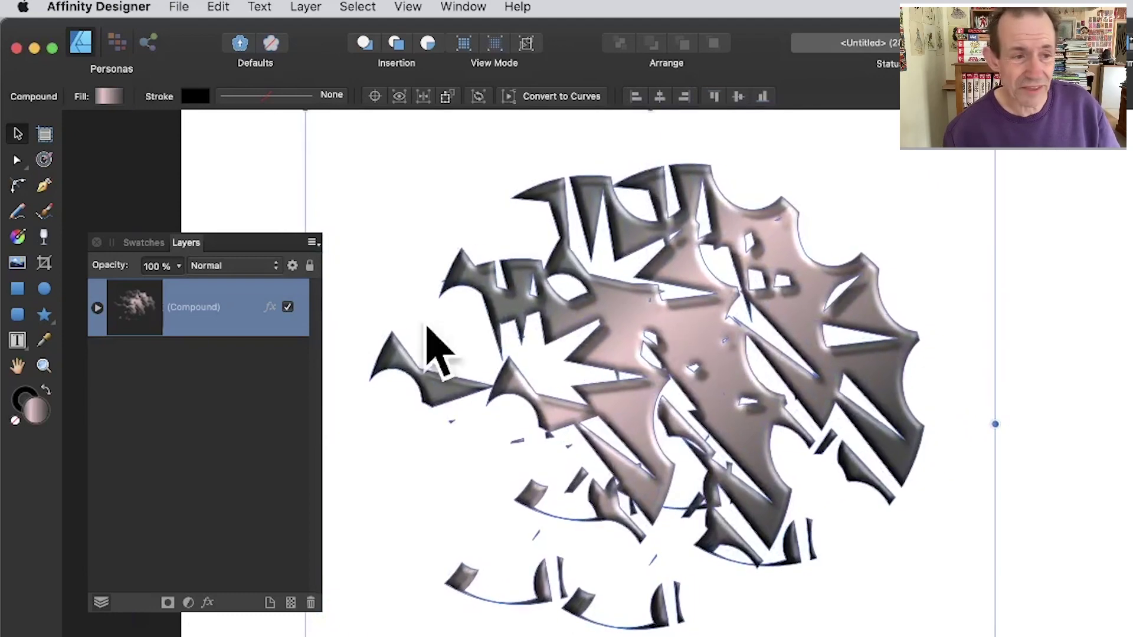
click(97, 308)
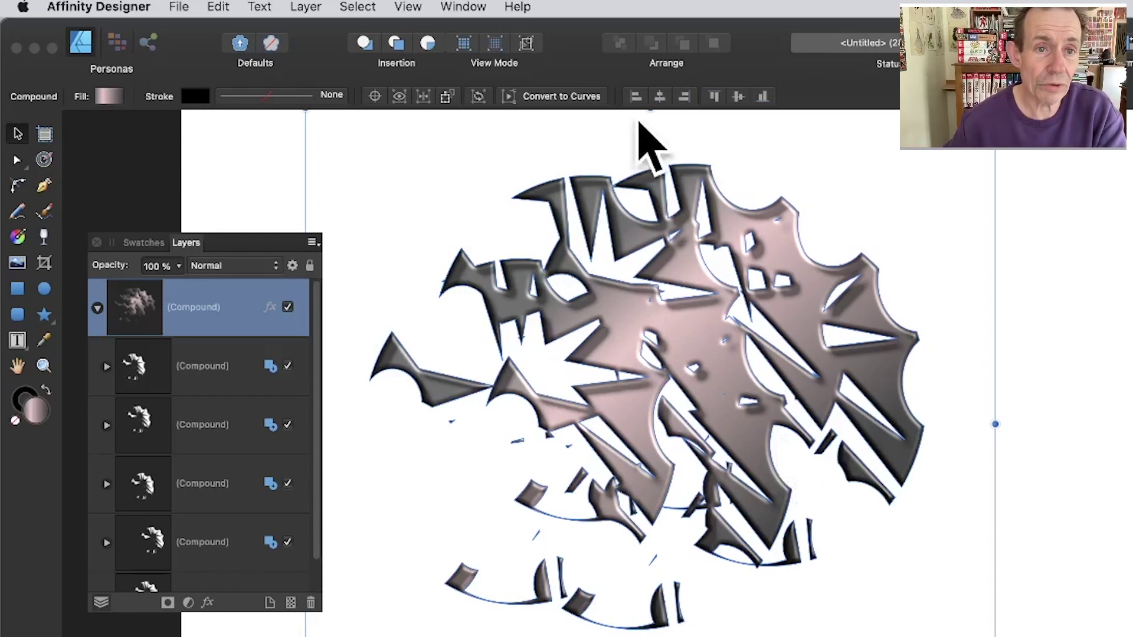
click(561, 118)
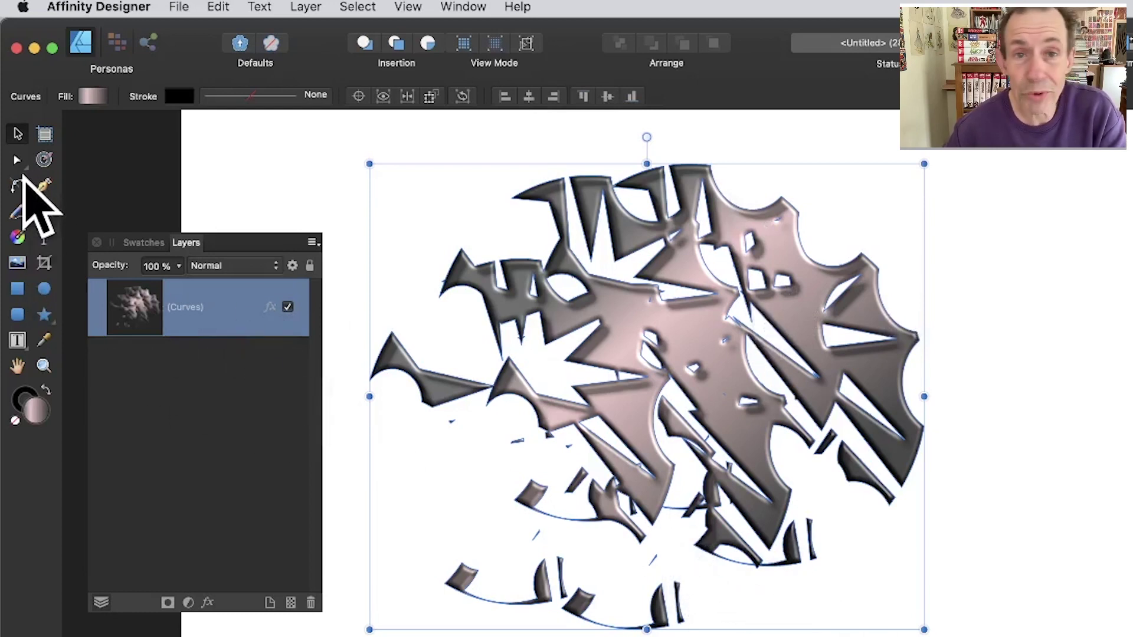
Step: Reshape the converted curves with the Node tool, extending the upper-left tip, bowing its upper edge and pulling the upper-right corner into a spike
click(17, 159)
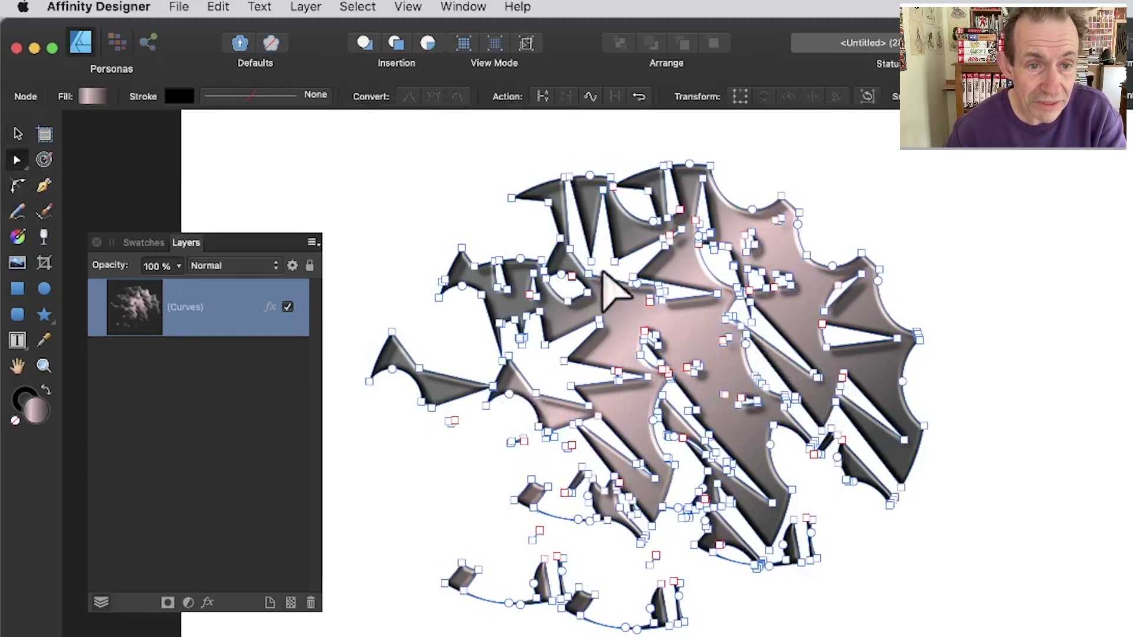
drag(511, 199, 437, 210)
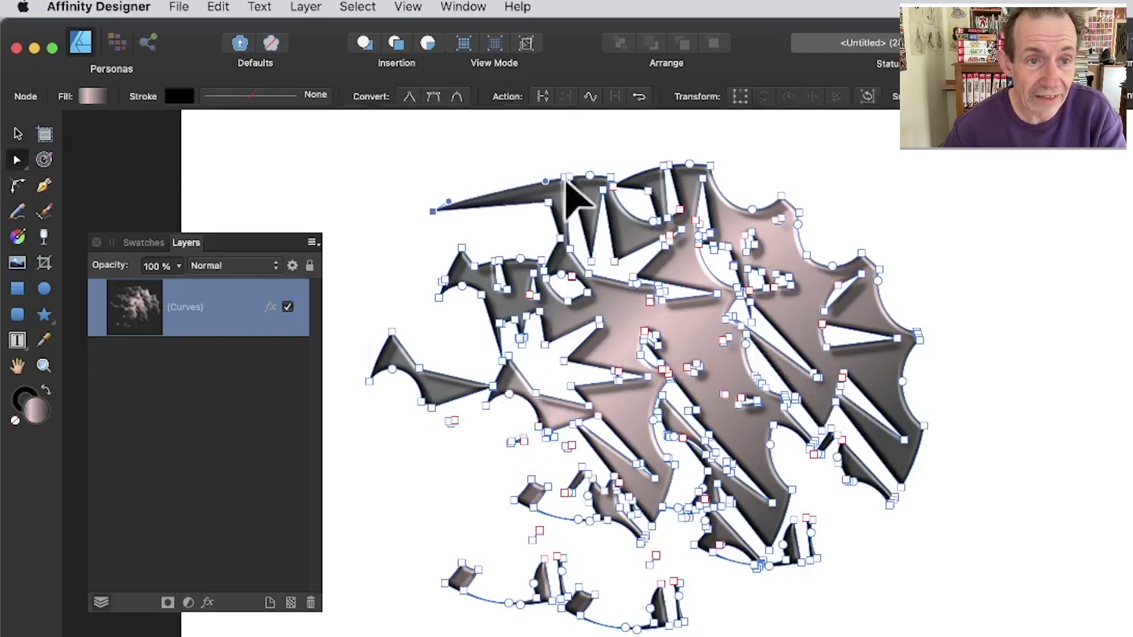
drag(547, 183, 531, 157)
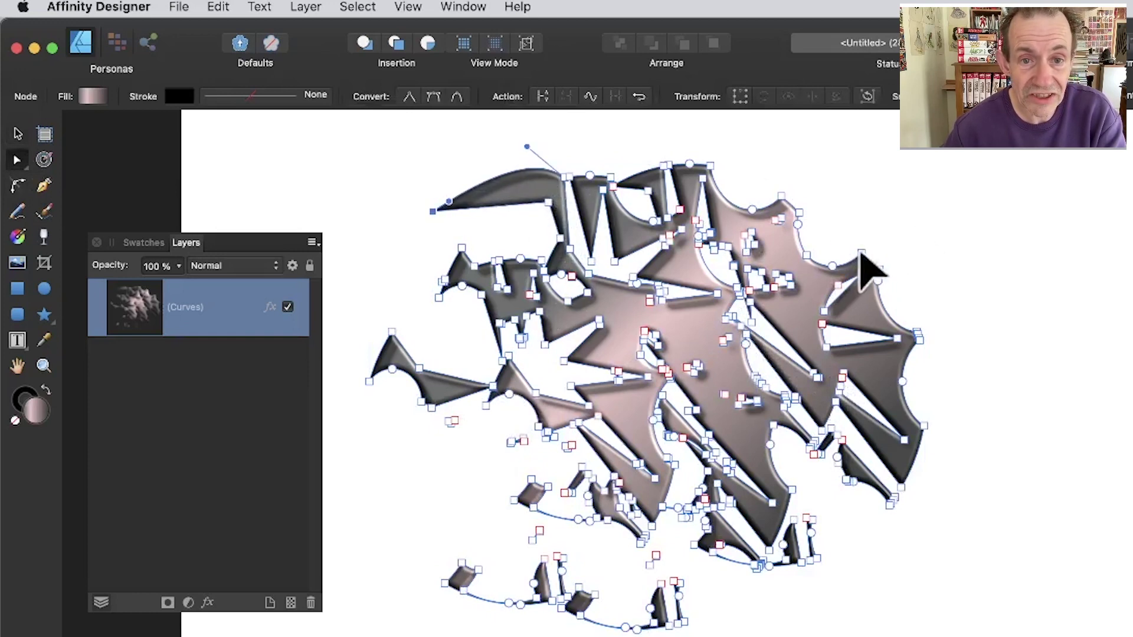
drag(860, 254, 890, 200)
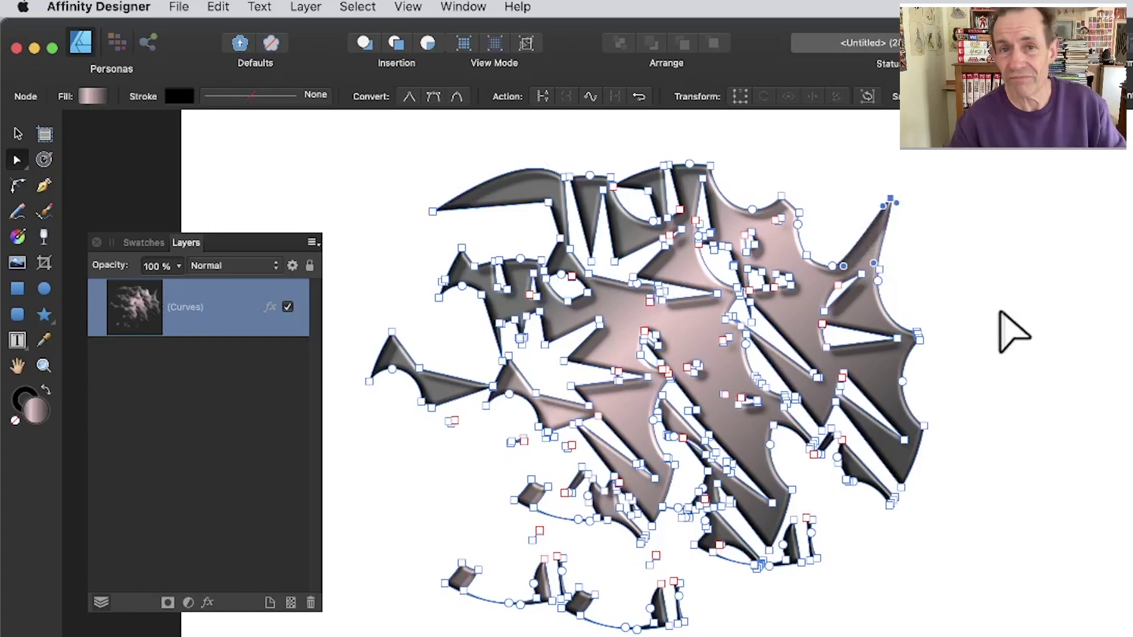